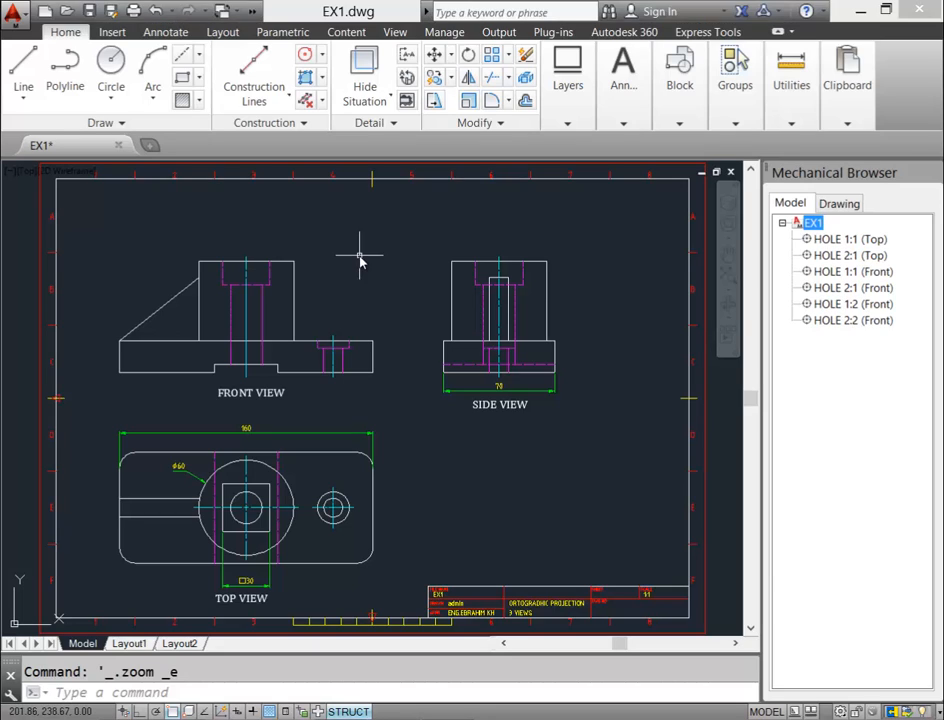
Copy the complete drawing sheet from its lower-left corner horizontally to about X 487.5, Y 0, with Ortho on, beside the original.
{"action": "scroll", "coordinate": [360, 260], "scroll_direction": "down", "scroll_amount": 4}
{"action": "middle_click_drag", "start_coordinate": [362, 260], "coordinate": [272, 283]}
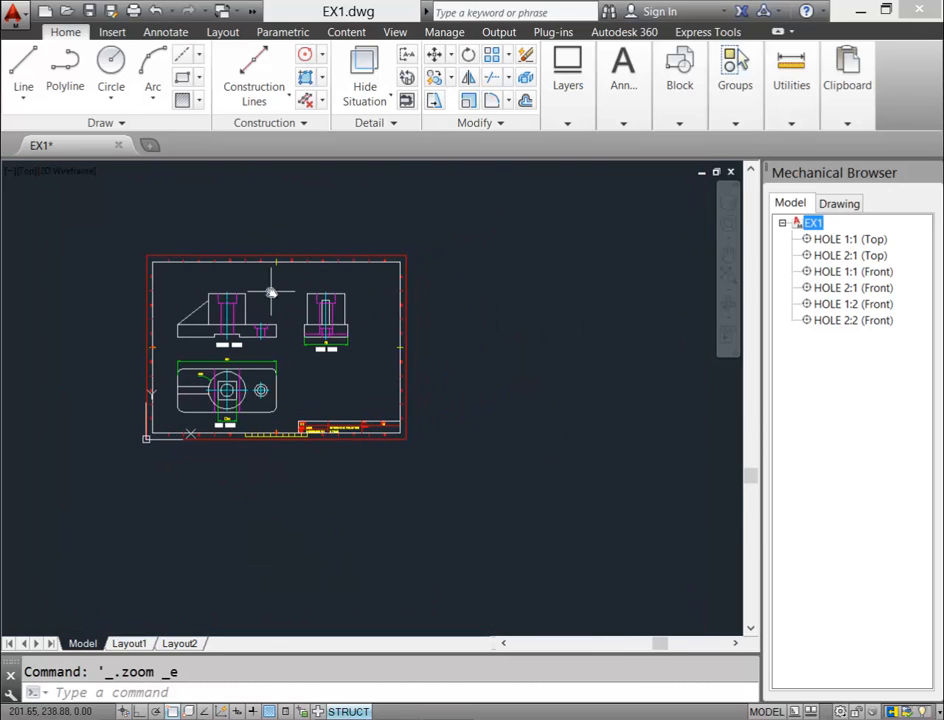
{"action": "left_click", "coordinate": [450, 77]}
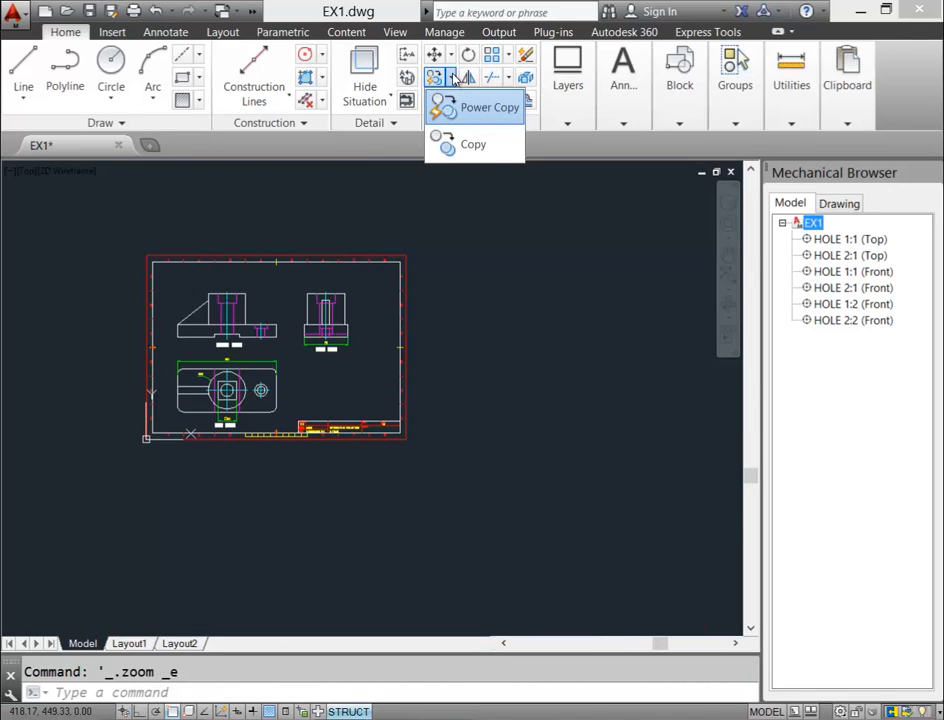
{"action": "left_click", "coordinate": [449, 146]}
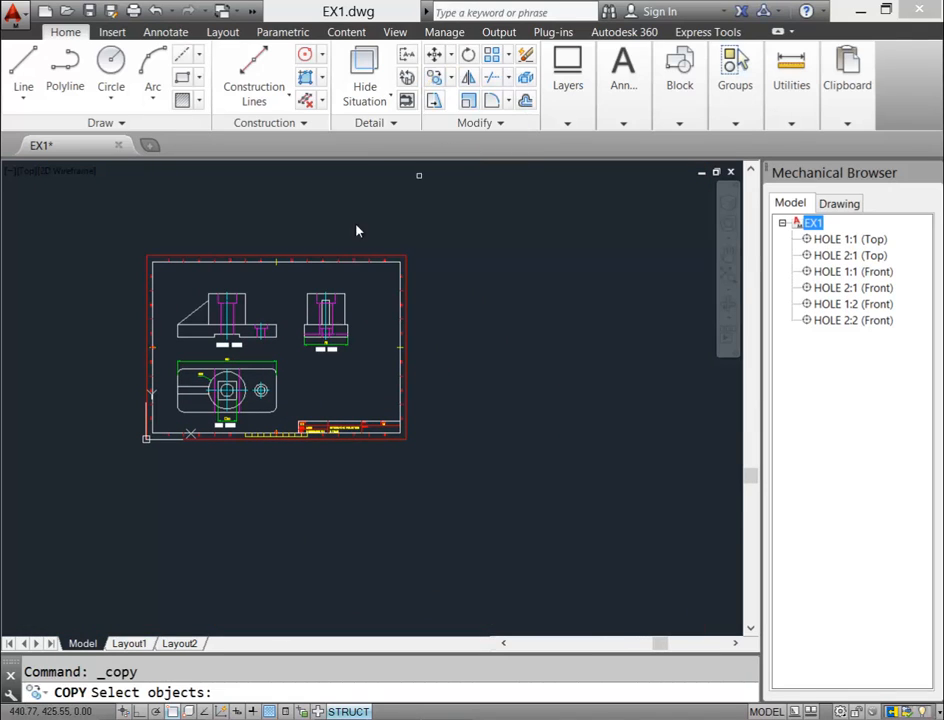
{"action": "left_click", "coordinate": [128, 242]}
{"action": "left_click", "coordinate": [431, 458]}
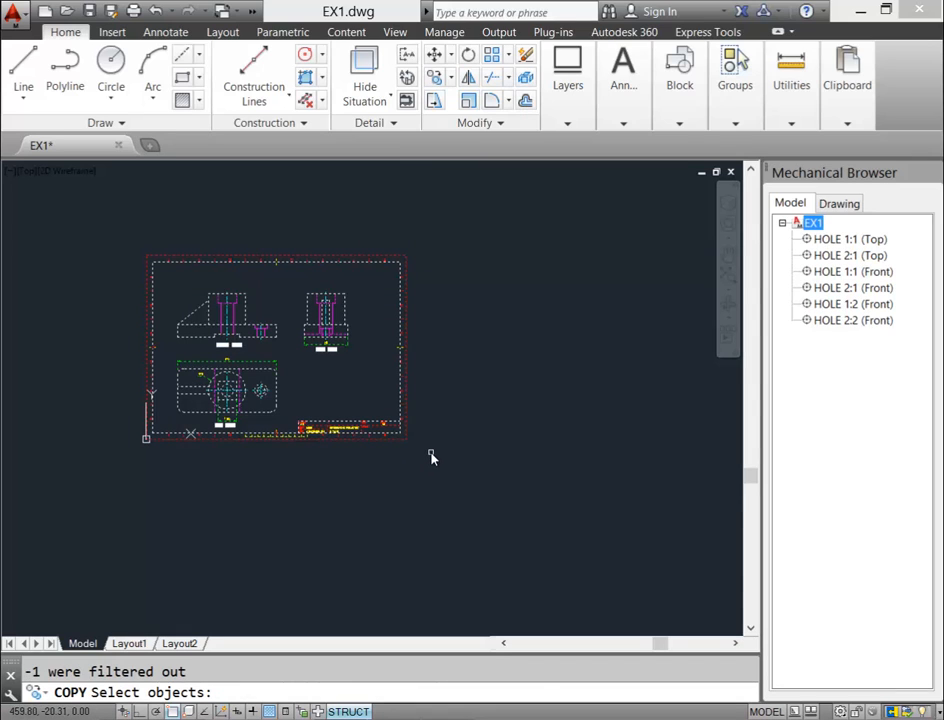
{"action": "key", "text": "Return"}
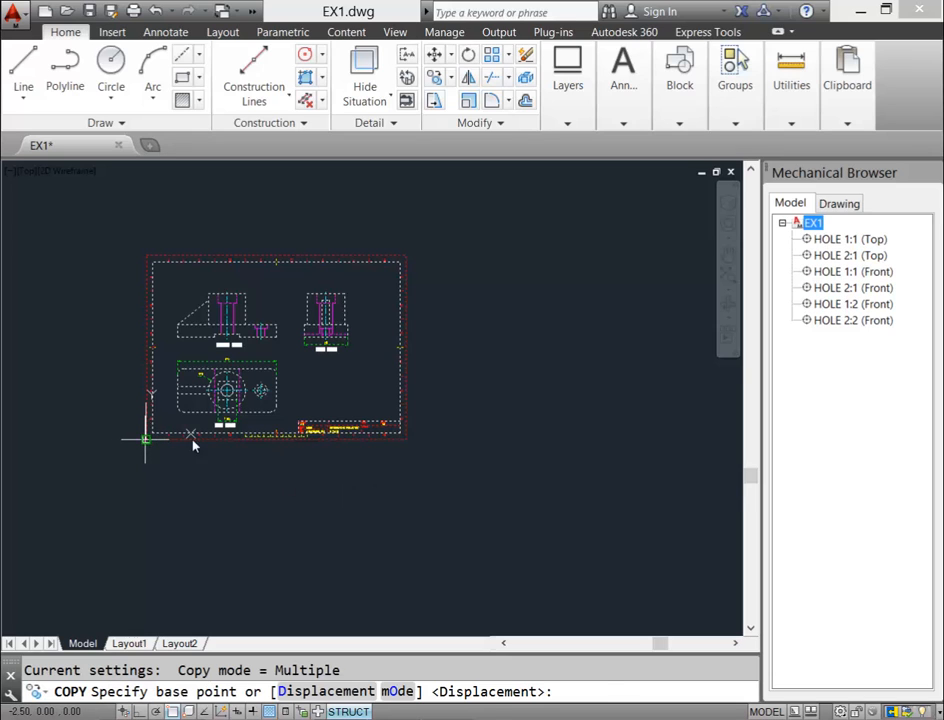
{"action": "left_click", "coordinate": [146, 438]}
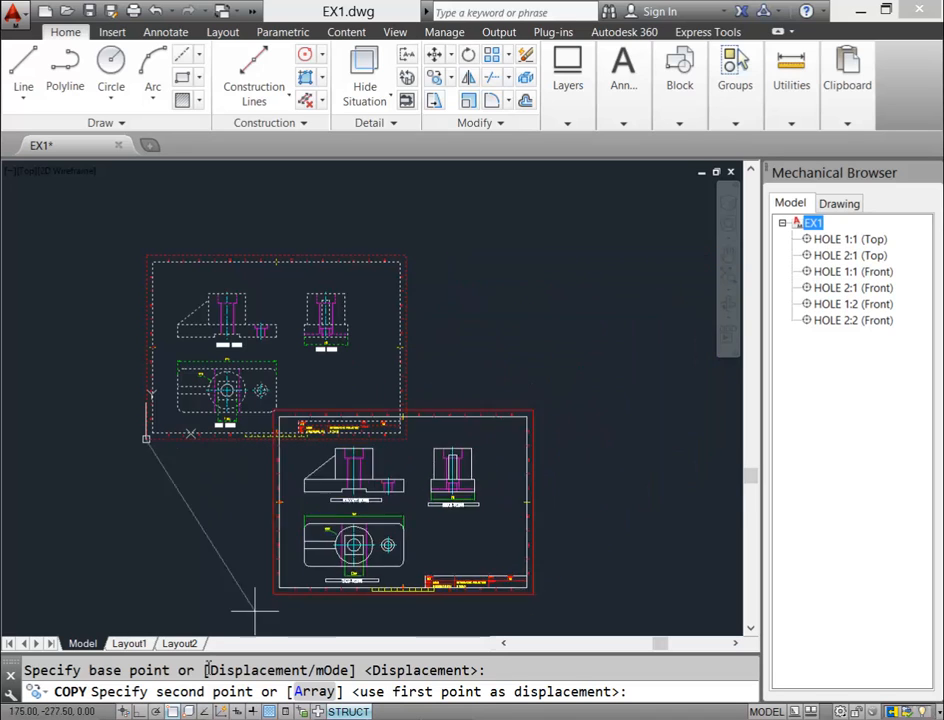
{"action": "key", "text": "F8"}
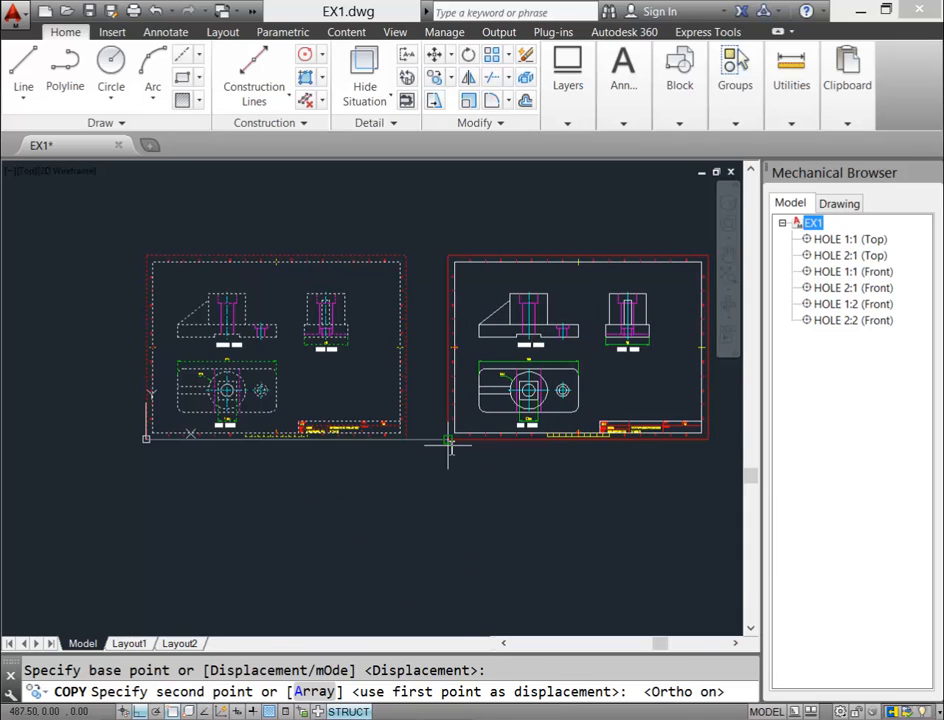
{"action": "left_click", "coordinate": [449, 448]}
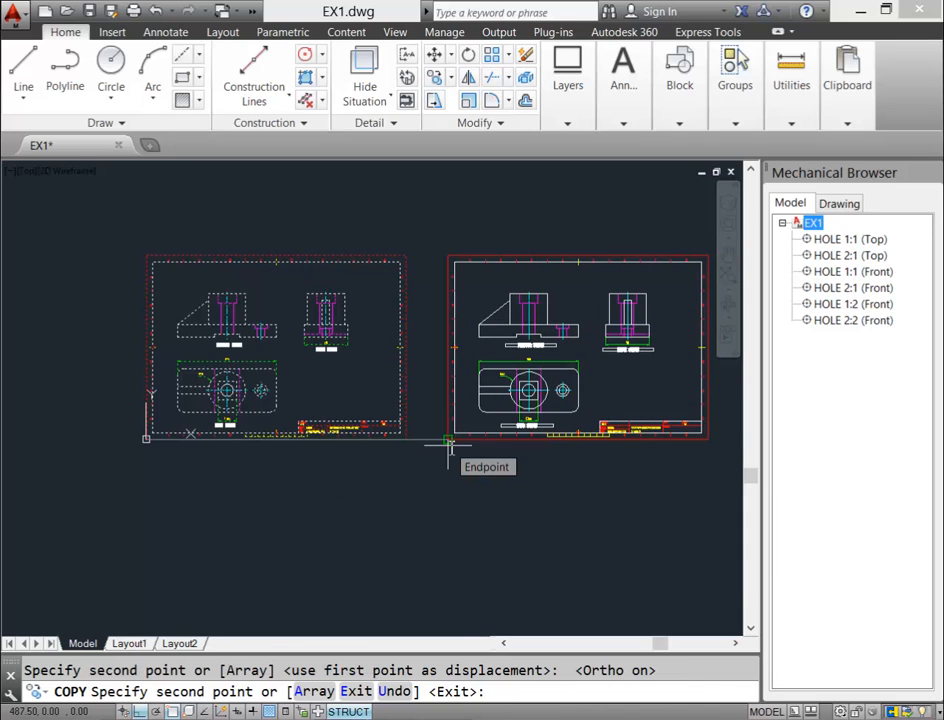
{"action": "key", "text": "Return"}
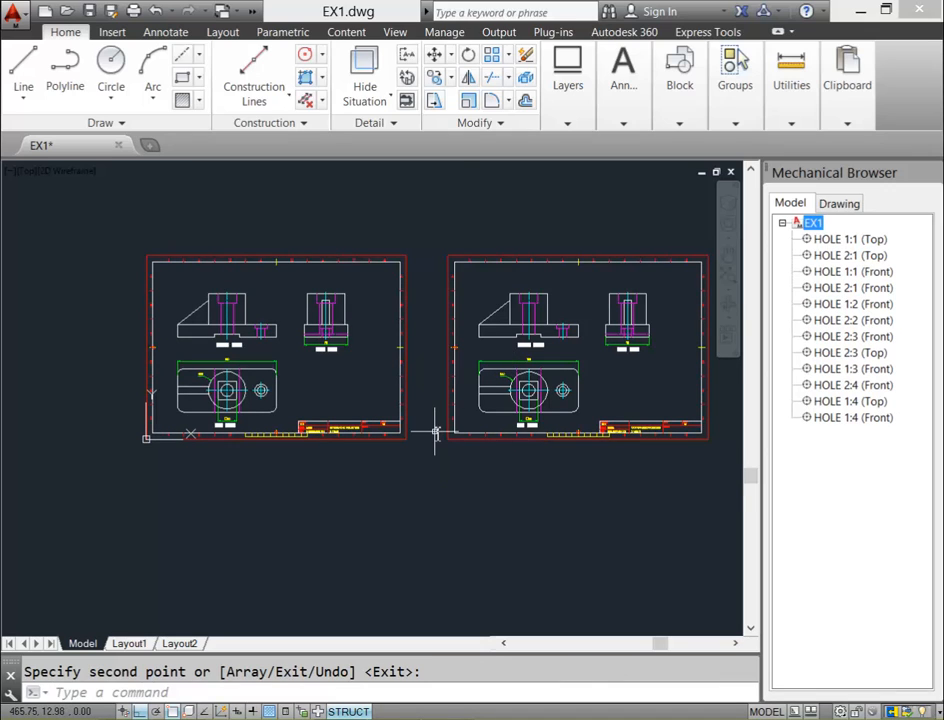
Move the large through-hole's hidden edges in the copied sheet's front view to layer AM_0.
{"action": "scroll", "coordinate": [435, 432], "scroll_direction": "up", "scroll_amount": 2}
{"action": "middle_click_drag", "start_coordinate": [392, 392], "coordinate": [232, 455]}
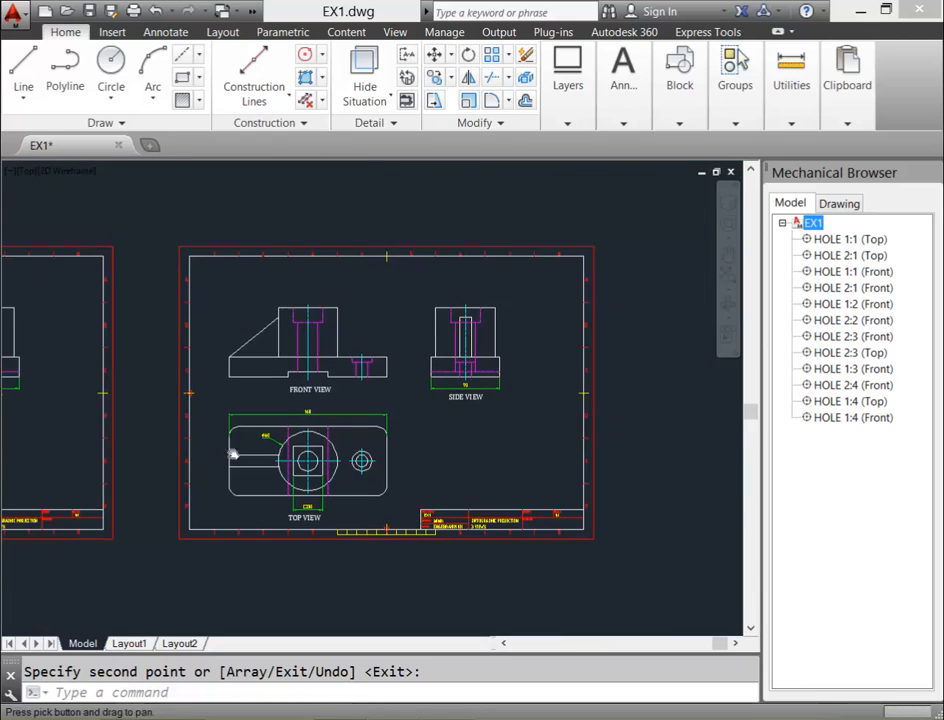
{"action": "scroll", "coordinate": [268, 381], "scroll_direction": "up", "scroll_amount": 5}
{"action": "scroll", "coordinate": [276, 402], "scroll_direction": "down", "scroll_amount": 3}
{"action": "mouse_move", "coordinate": [276, 402]}
{"action": "middle_mouse_down"}
{"action": "mouse_move", "coordinate": [239, 384]}
{"action": "mouse_move", "coordinate": [232, 407]}
{"action": "mouse_move", "coordinate": [217, 394]}
{"action": "middle_mouse_up"}
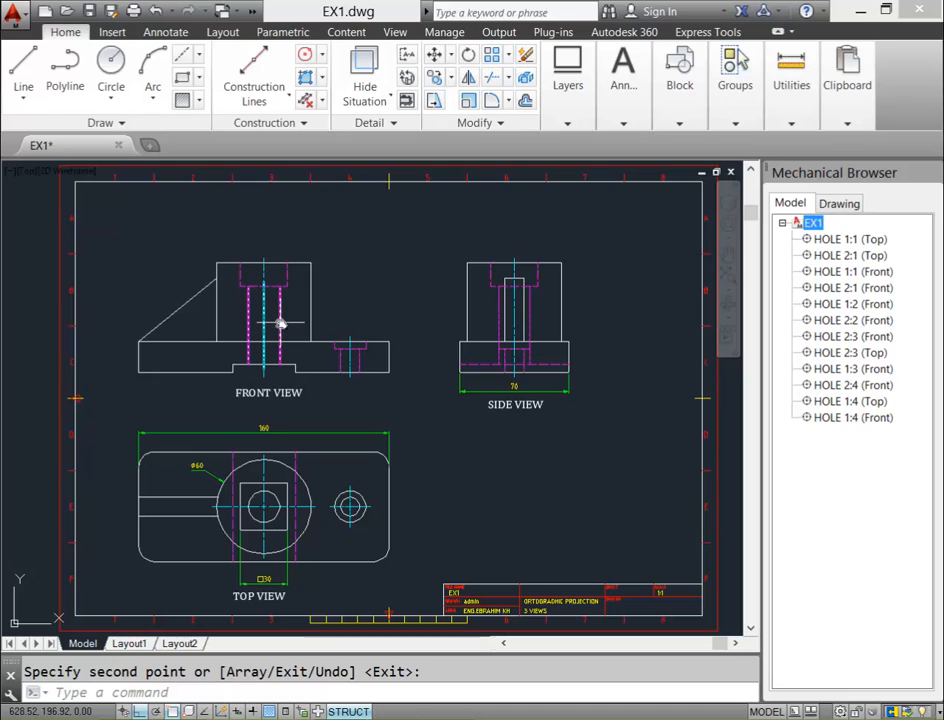
{"action": "mouse_move", "coordinate": [281, 322]}
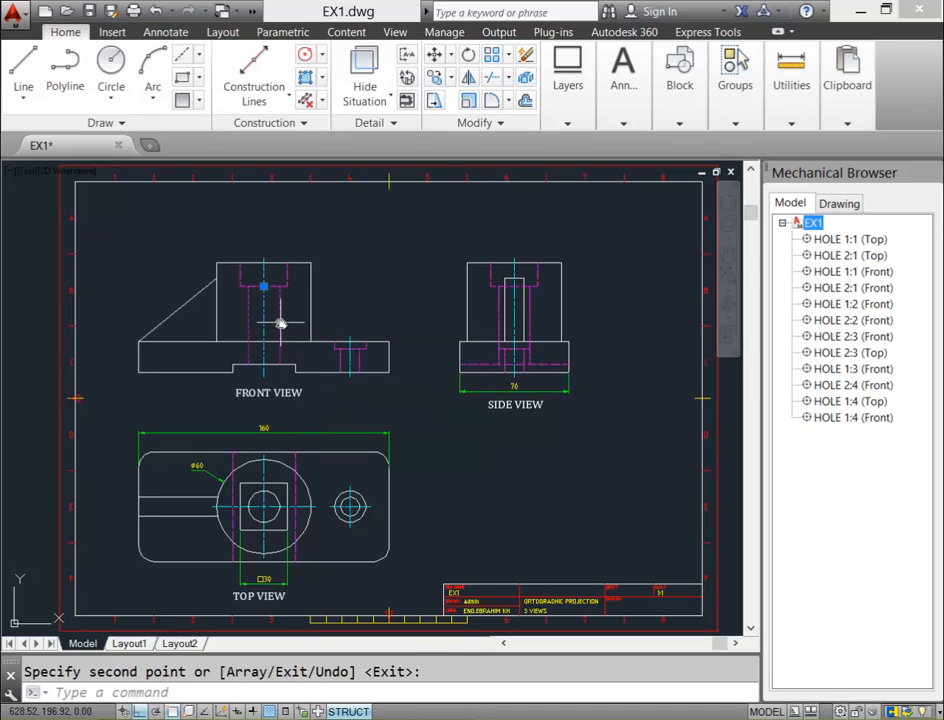
{"action": "key", "text": "Escape"}
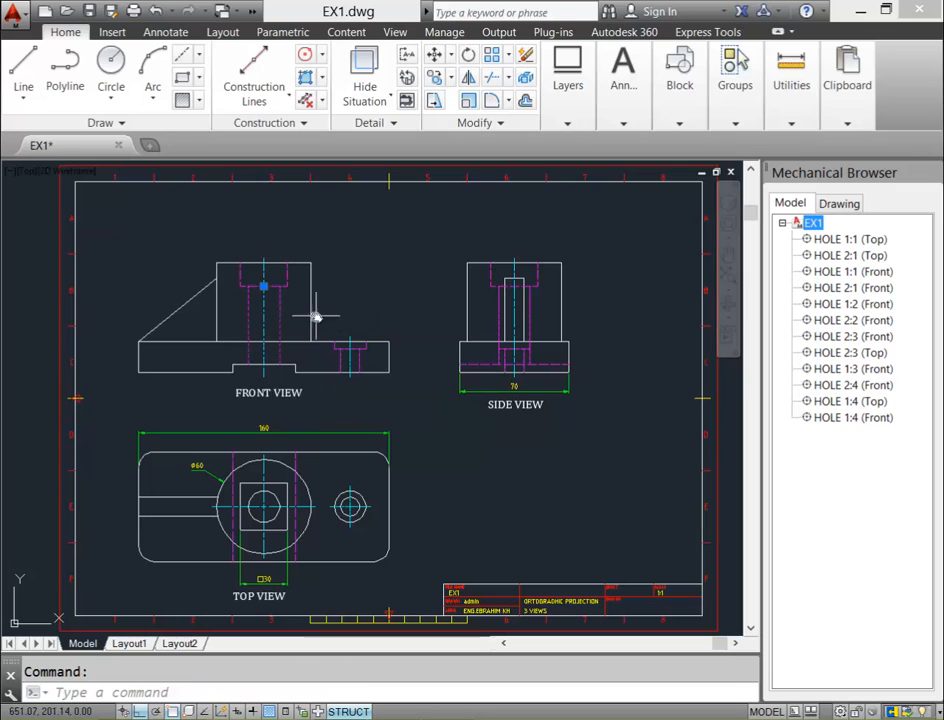
{"action": "left_click", "coordinate": [568, 124]}
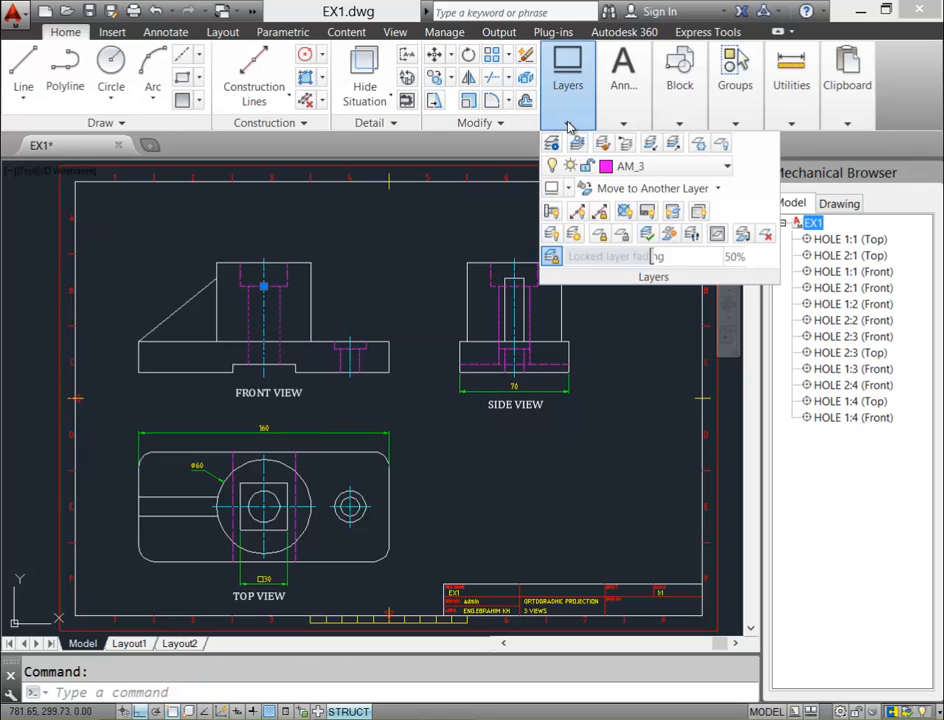
{"action": "left_click", "coordinate": [727, 167]}
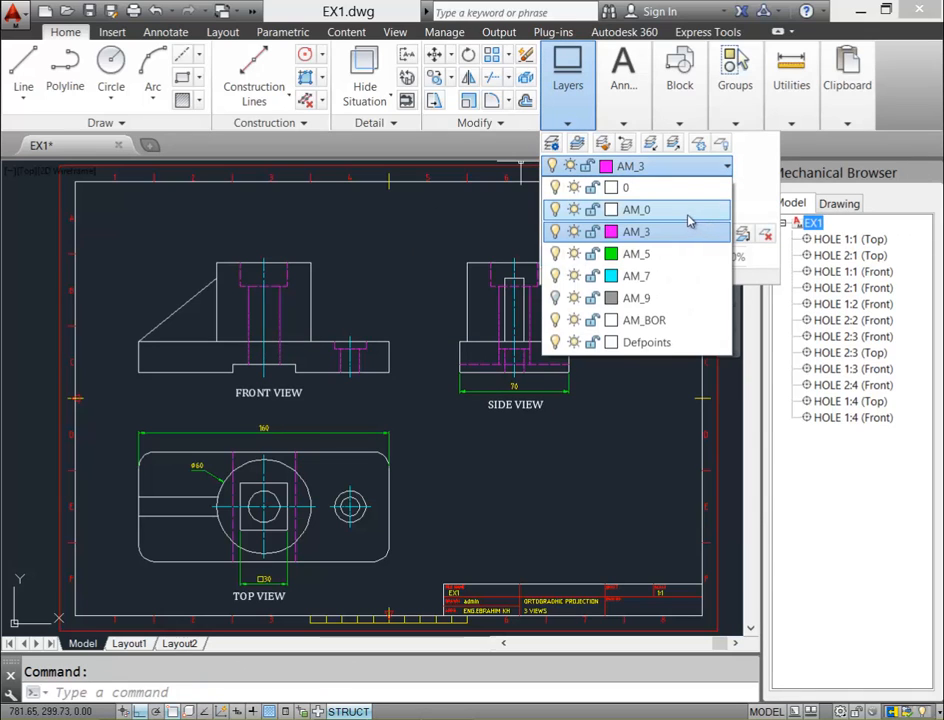
{"action": "left_click", "coordinate": [697, 211]}
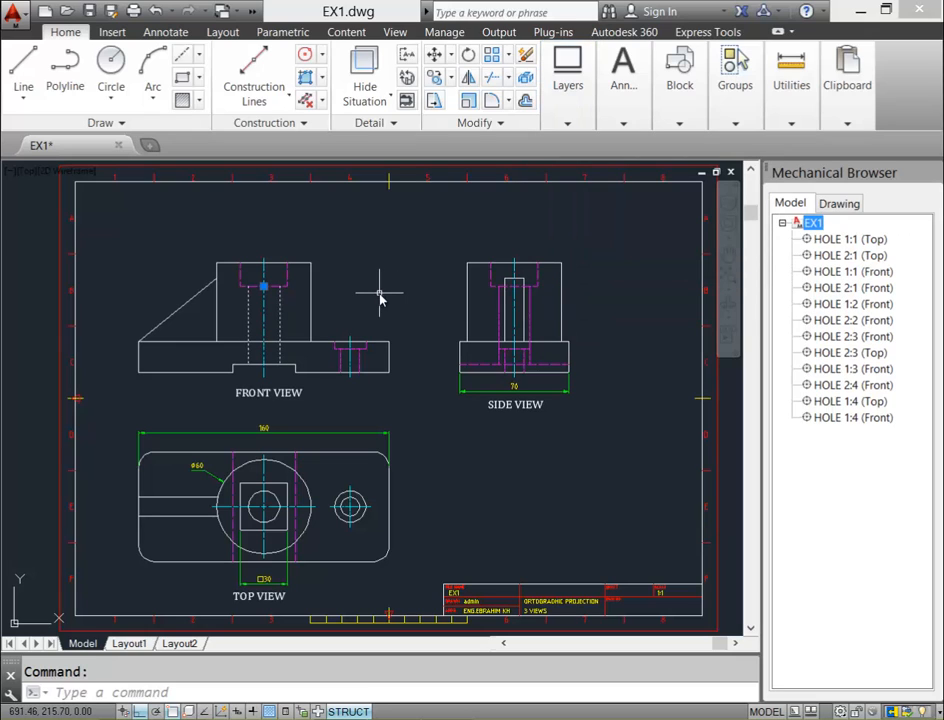
{"action": "key", "text": "Escape"}
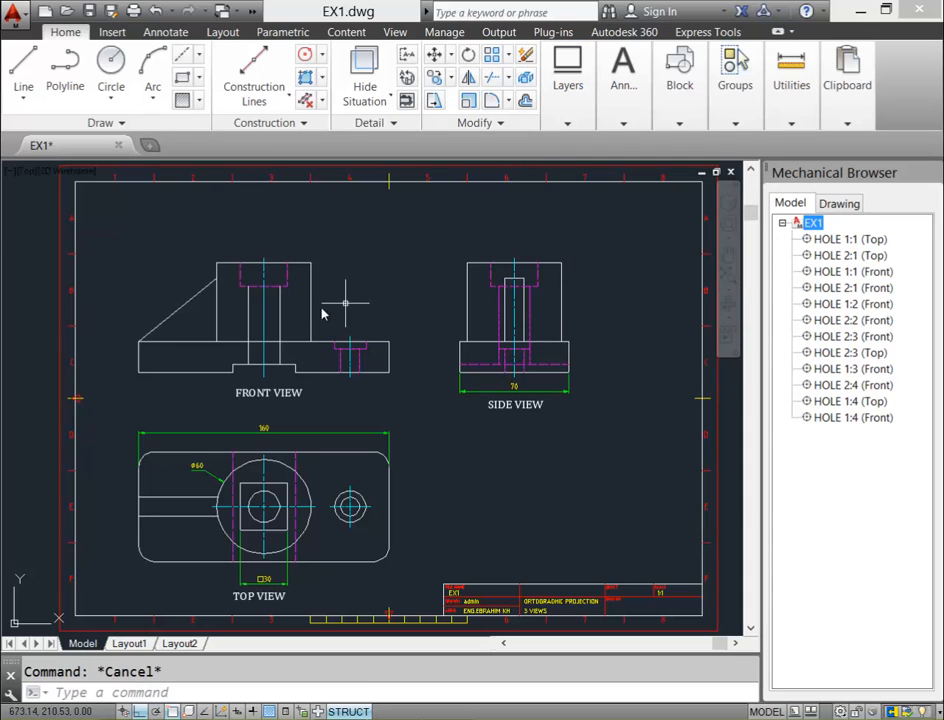
Move the three hidden lines of the recess above the large hole in the copied front view to layer AM_0.
{"action": "scroll", "coordinate": [292, 285], "scroll_direction": "up", "scroll_amount": 4}
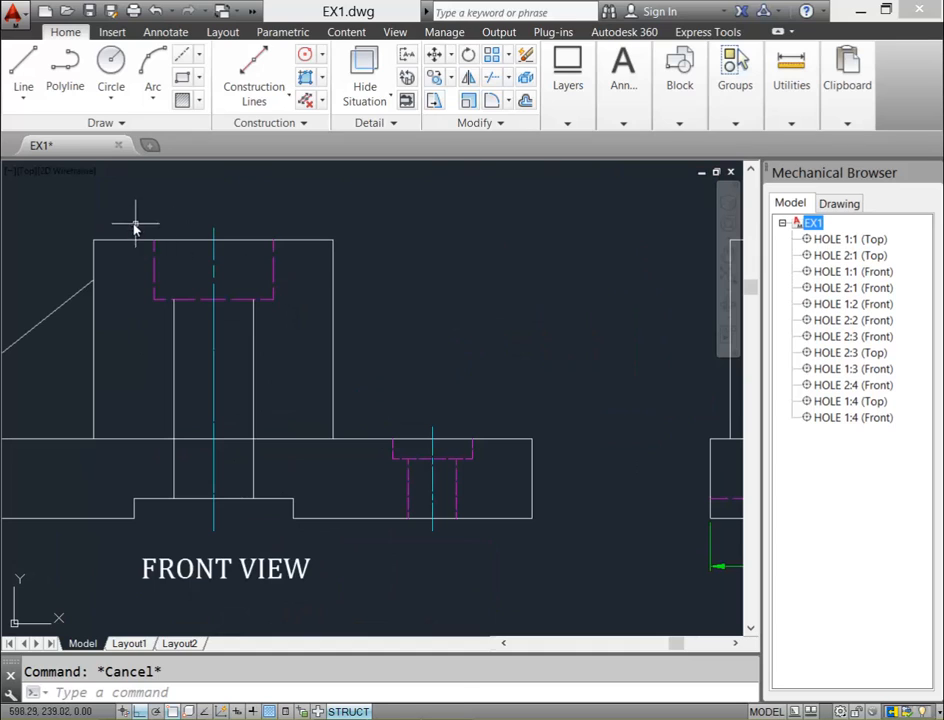
{"action": "left_click", "coordinate": [133, 219]}
{"action": "left_click", "coordinate": [298, 320]}
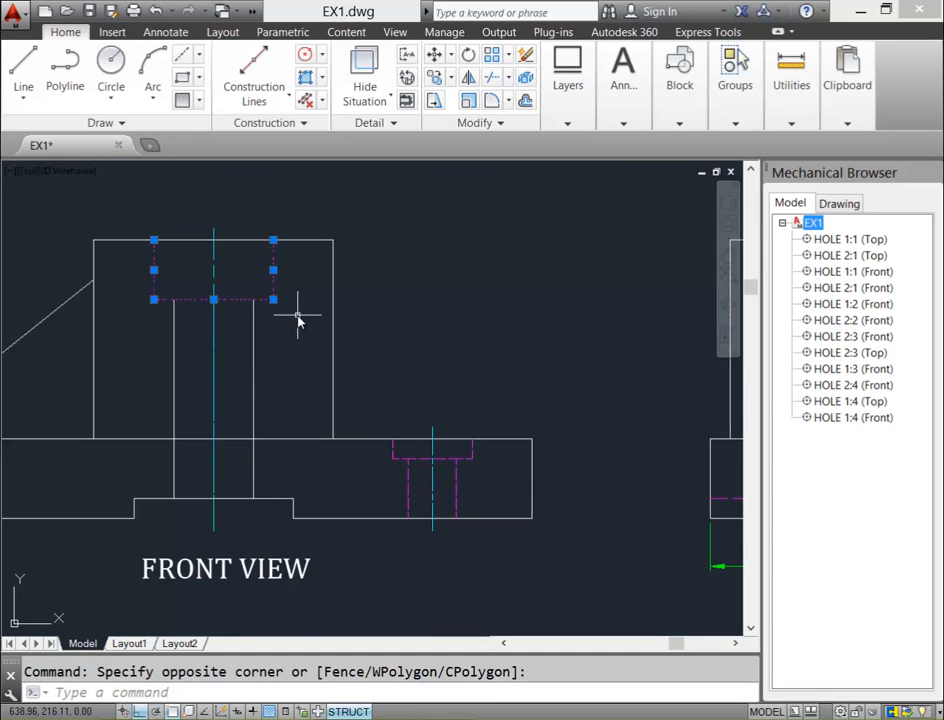
{"action": "left_click", "coordinate": [567, 123]}
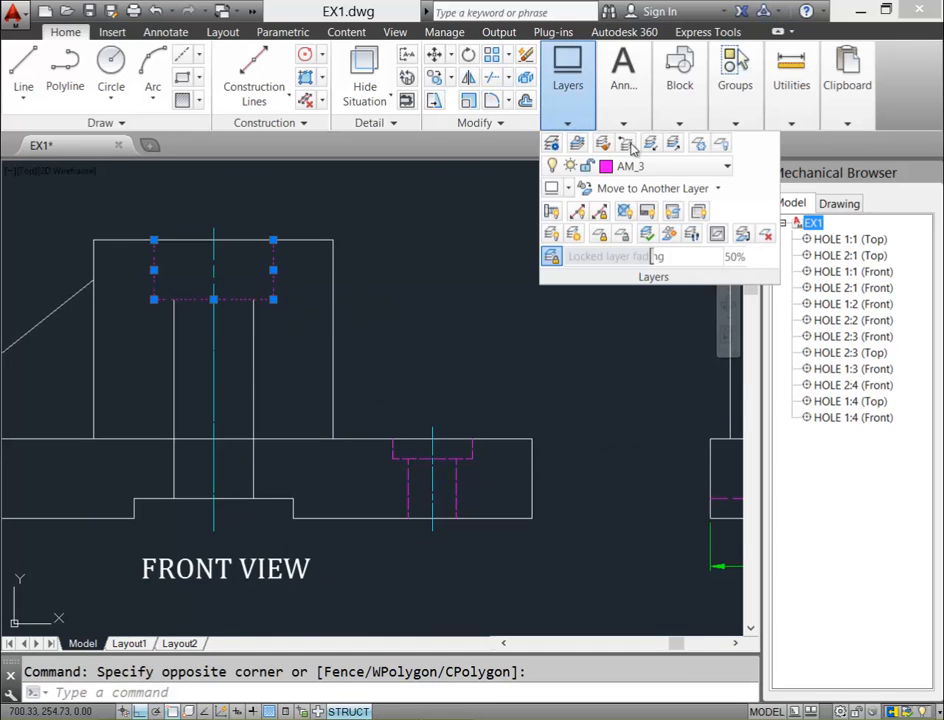
{"action": "left_click", "coordinate": [726, 167]}
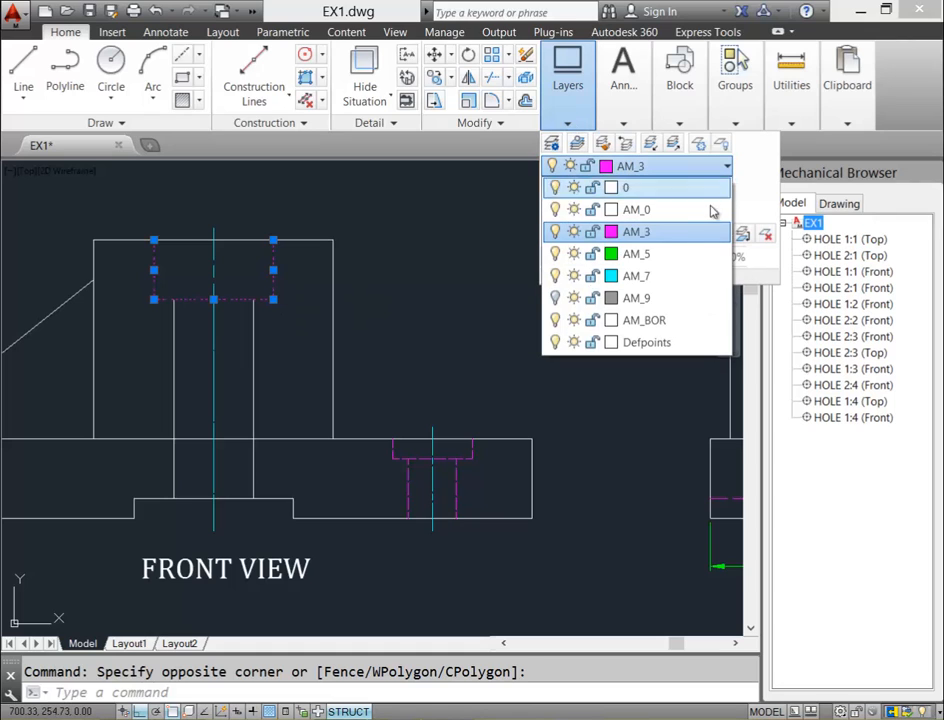
{"action": "left_click", "coordinate": [674, 210]}
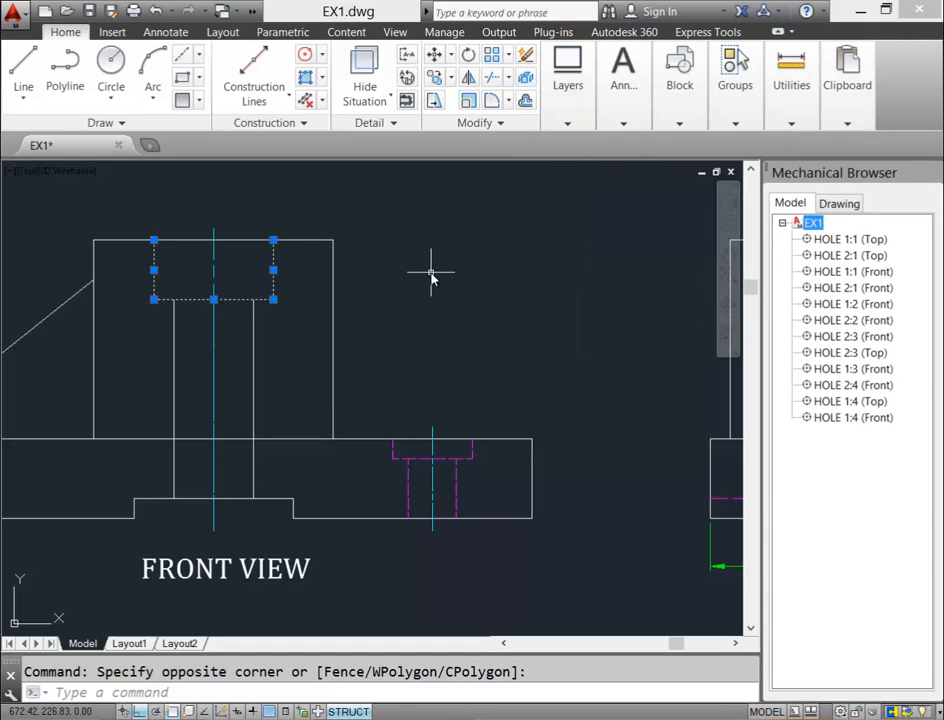
{"action": "key", "text": "Escape"}
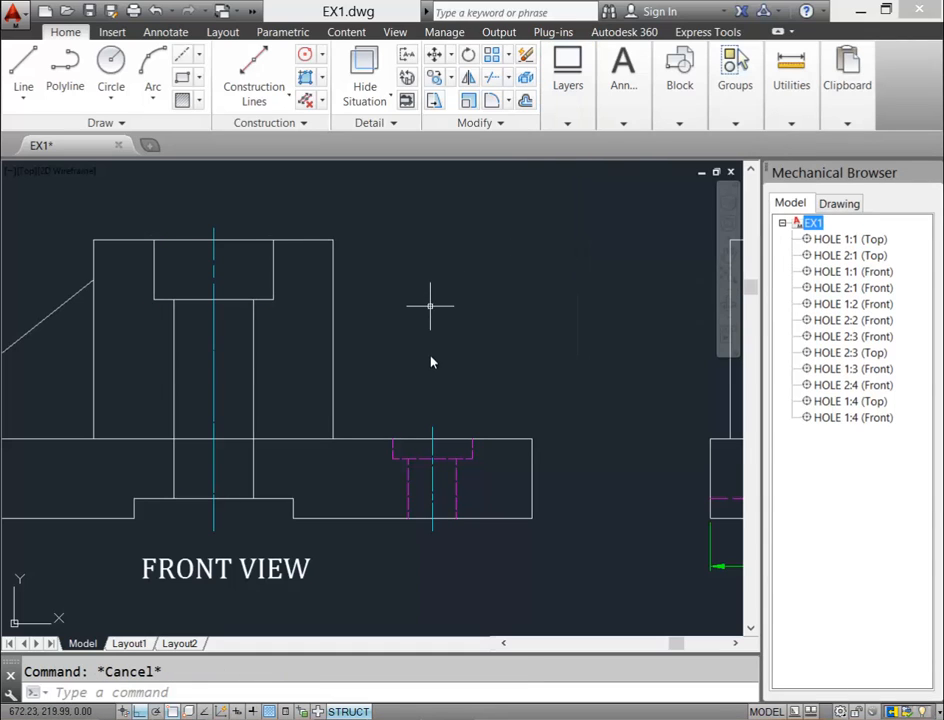
Move the small counterbored hole in the base of the copied front view to layer AM_0.
{"action": "middle_click_drag", "start_coordinate": [431, 362], "coordinate": [421, 292]}
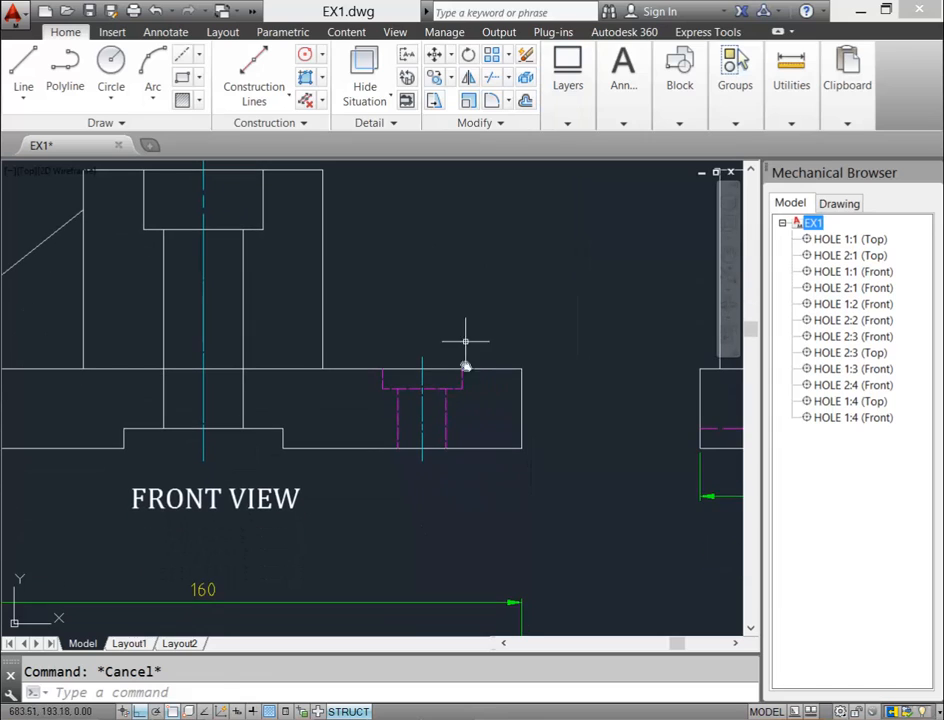
{"action": "left_click", "coordinate": [424, 409]}
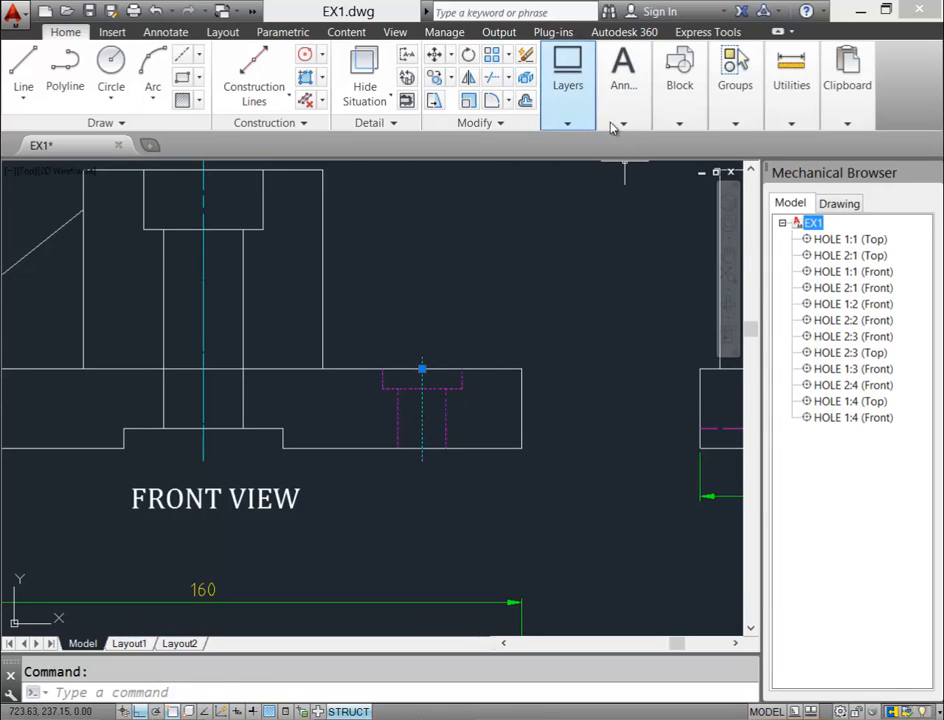
{"action": "left_click", "coordinate": [621, 120]}
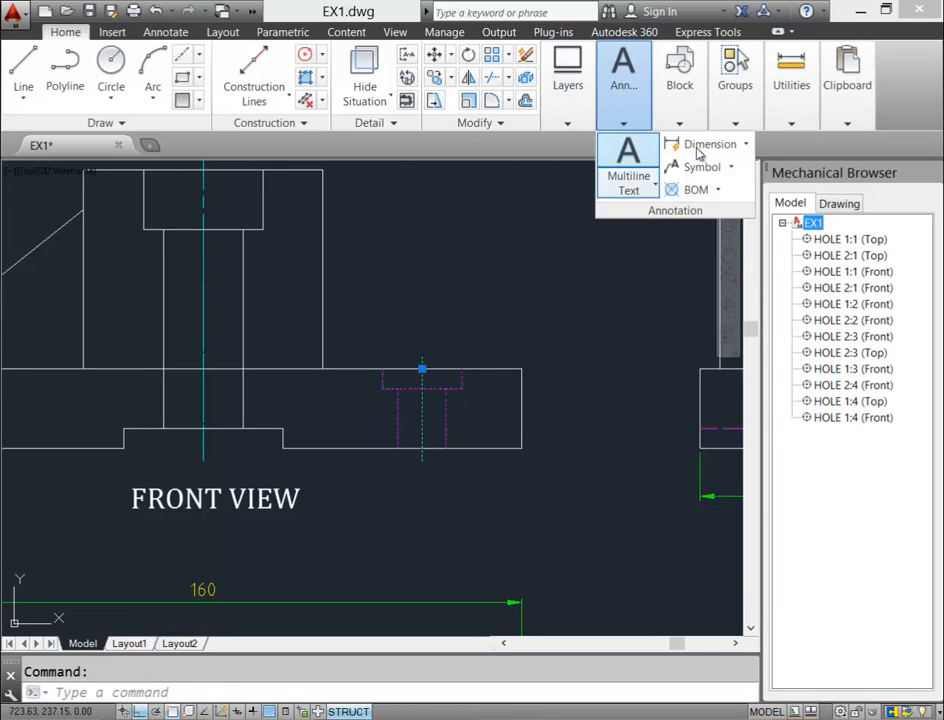
{"action": "left_click", "coordinate": [567, 118]}
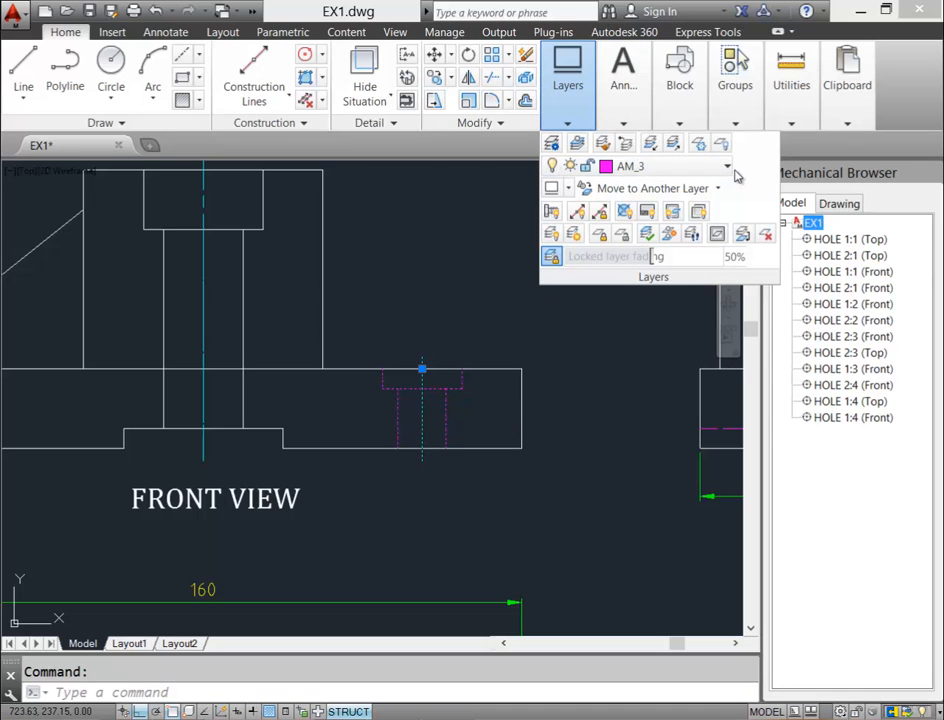
{"action": "left_click", "coordinate": [732, 170]}
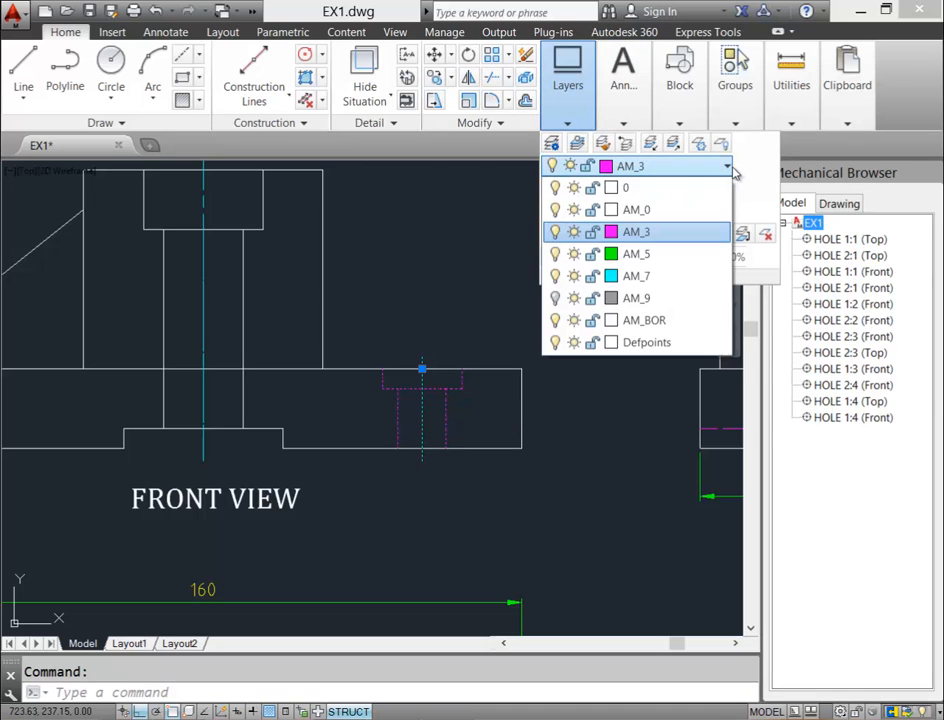
{"action": "left_click", "coordinate": [705, 216]}
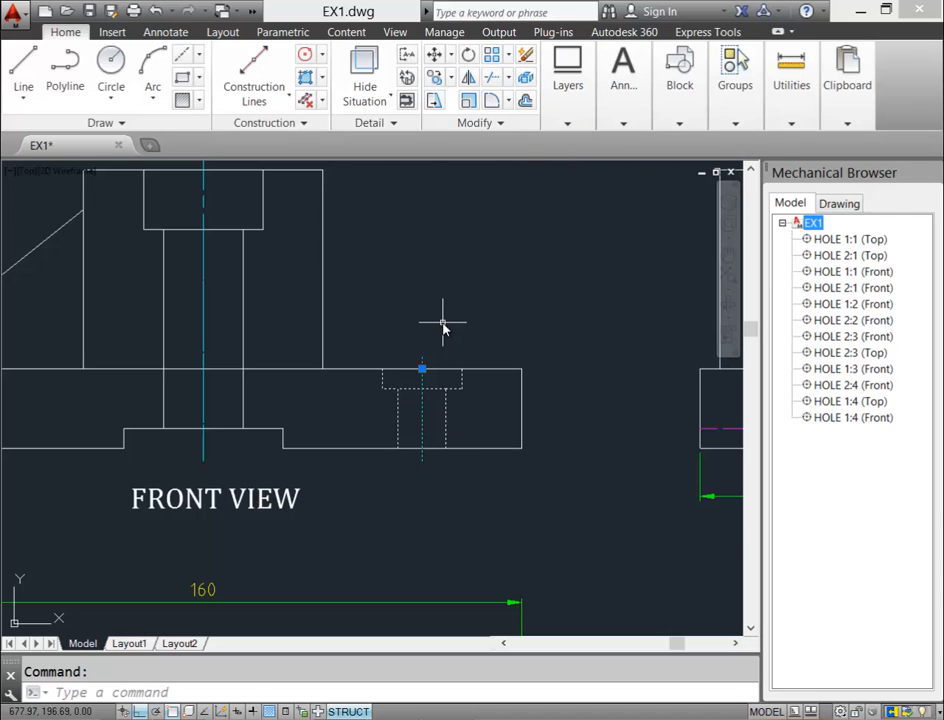
{"action": "key", "text": "Escape"}
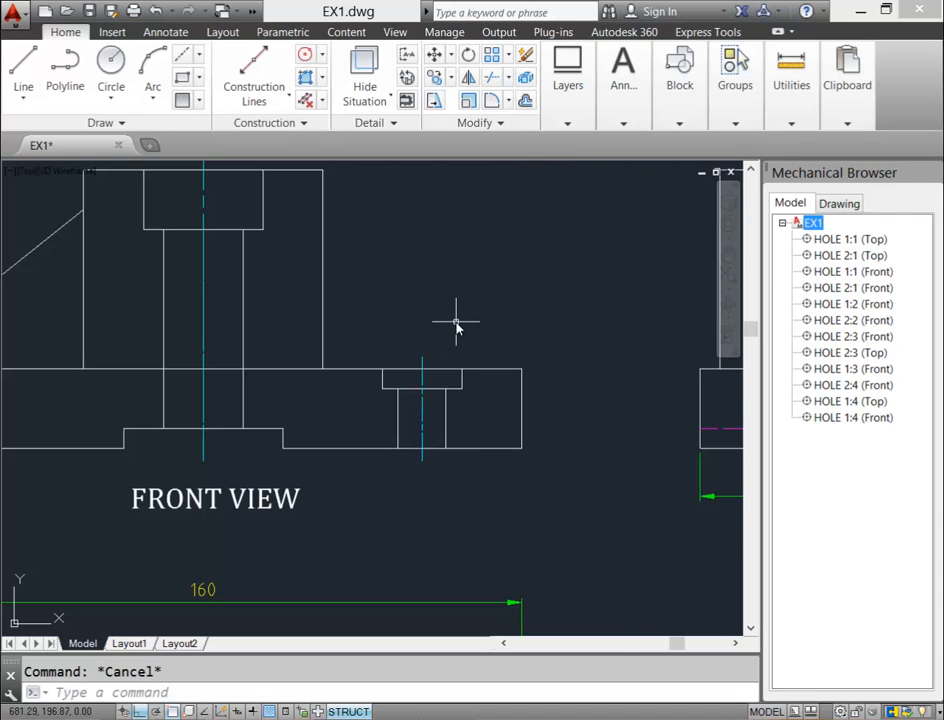
Compare the front view on the original sheet with the edited front view on the copied sheet.
{"action": "middle_click", "coordinate": [455, 322]}
{"action": "middle_click", "coordinate": [455, 322]}
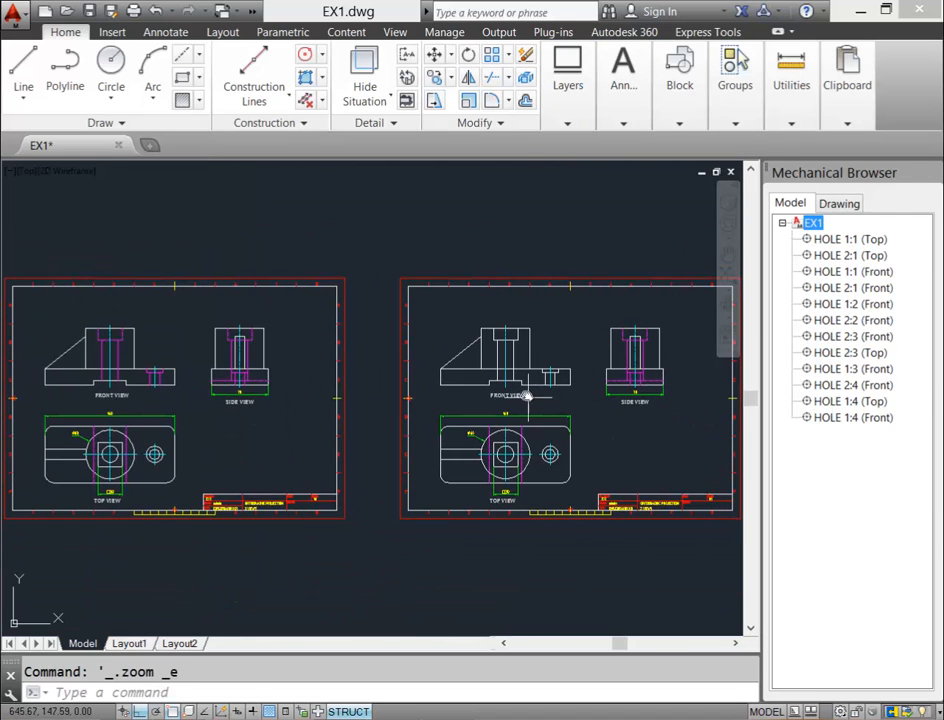
{"action": "scroll", "coordinate": [153, 427], "scroll_direction": "up", "scroll_amount": 4}
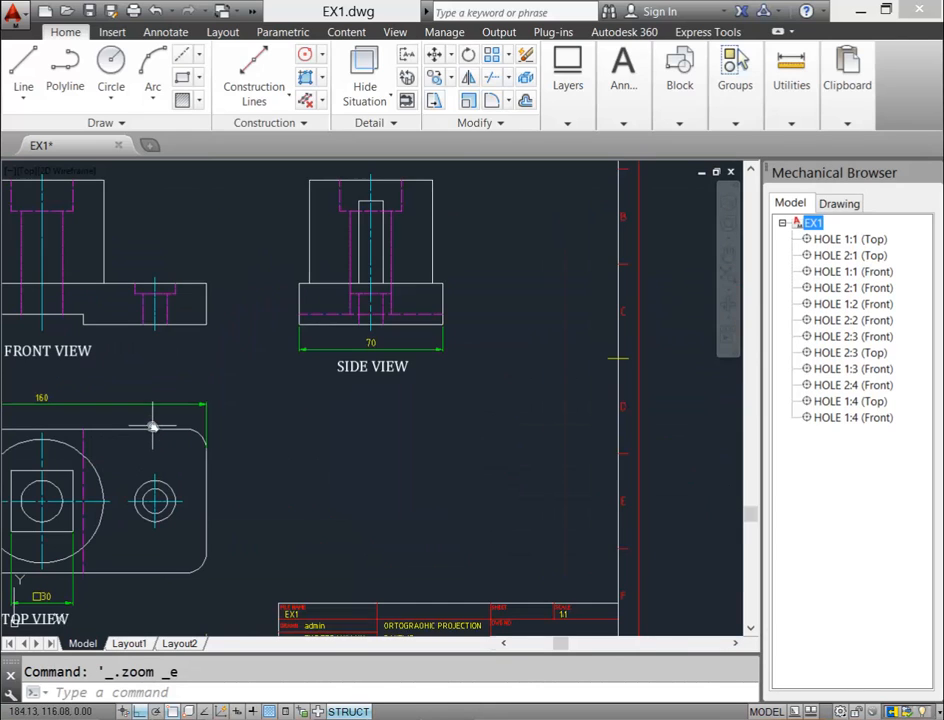
{"action": "mouse_move", "coordinate": [133, 378]}
{"action": "middle_mouse_down"}
{"action": "mouse_move", "coordinate": [213, 407]}
{"action": "mouse_move", "coordinate": [361, 409]}
{"action": "middle_mouse_up"}
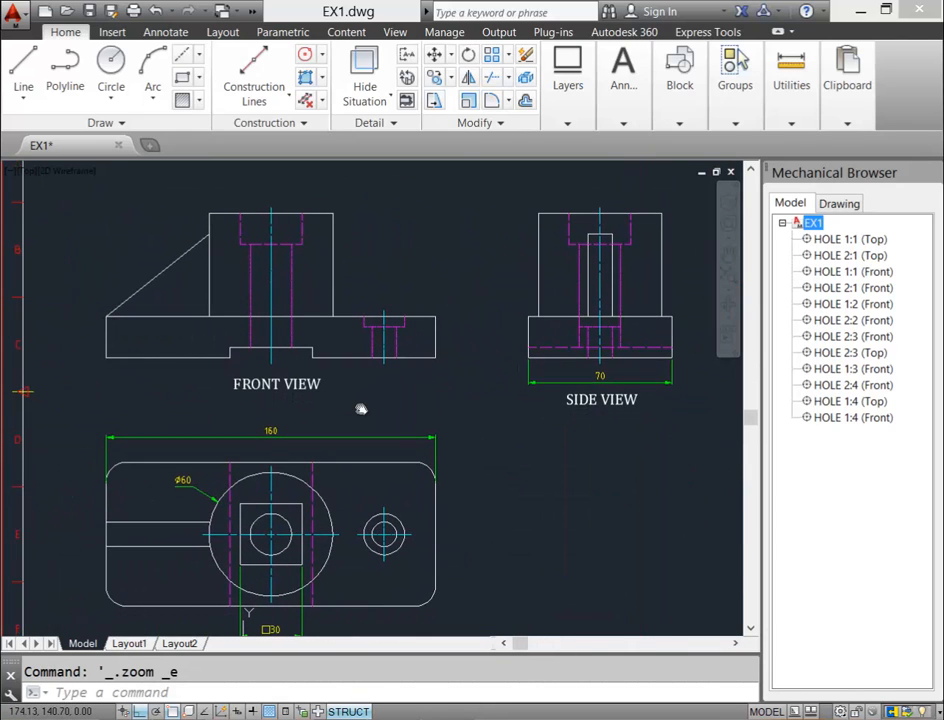
{"action": "scroll", "coordinate": [362, 410], "scroll_direction": "down", "scroll_amount": 4}
{"action": "scroll", "coordinate": [382, 411], "scroll_direction": "up", "scroll_amount": 4}
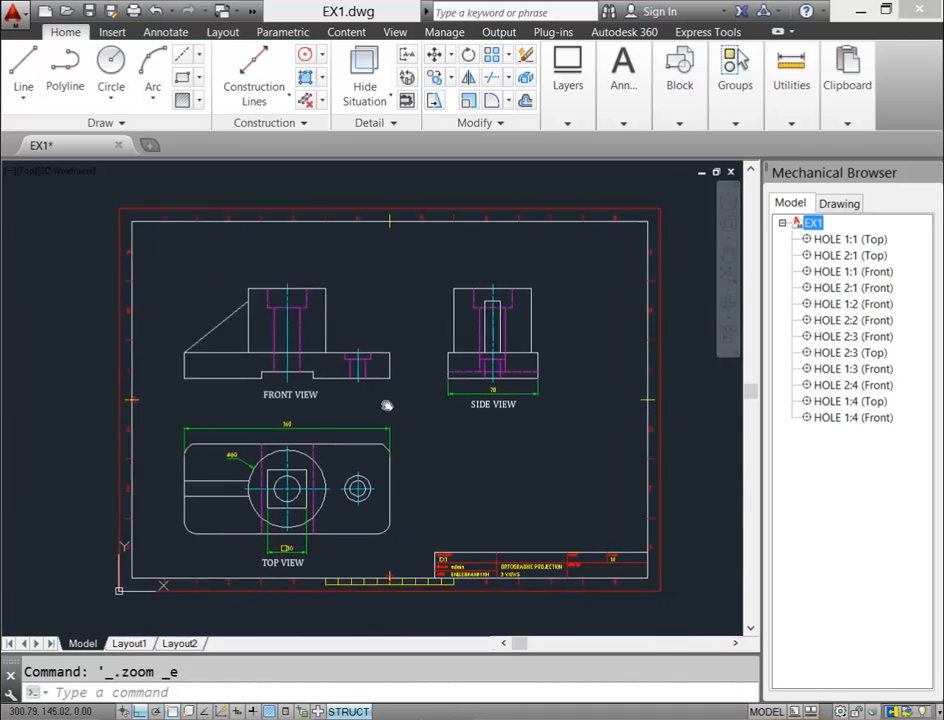
{"action": "scroll", "coordinate": [330, 364], "scroll_direction": "down", "scroll_amount": 5}
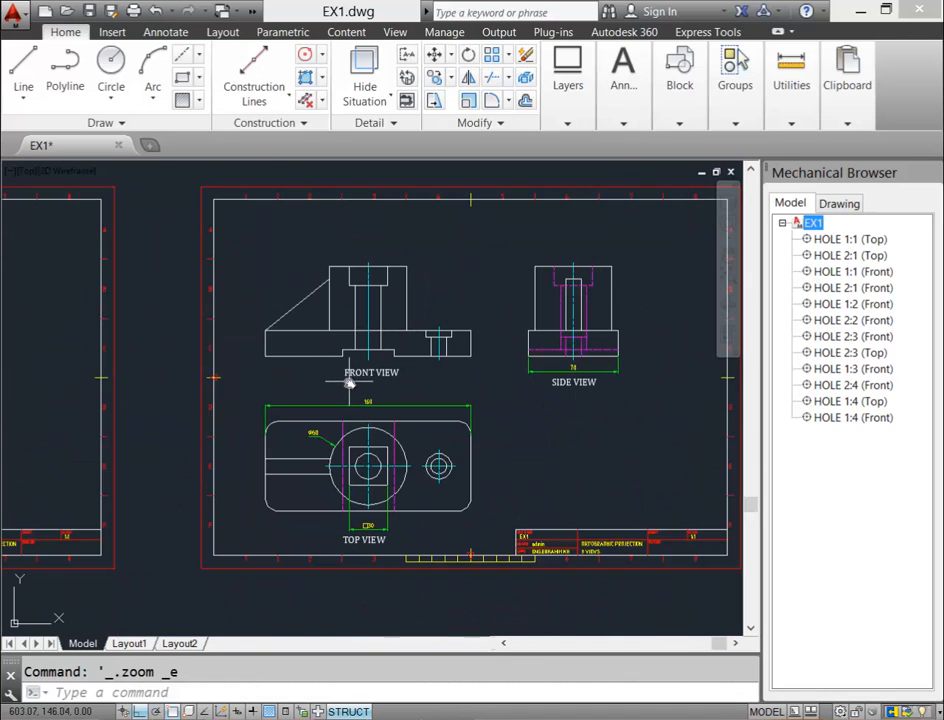
Trim the base's top line between the two vertical sides of the boss in the copied front view.
{"action": "scroll", "coordinate": [349, 397], "scroll_direction": "up", "scroll_amount": 7}
{"action": "scroll", "coordinate": [345, 388], "scroll_direction": "down", "scroll_amount": 3}
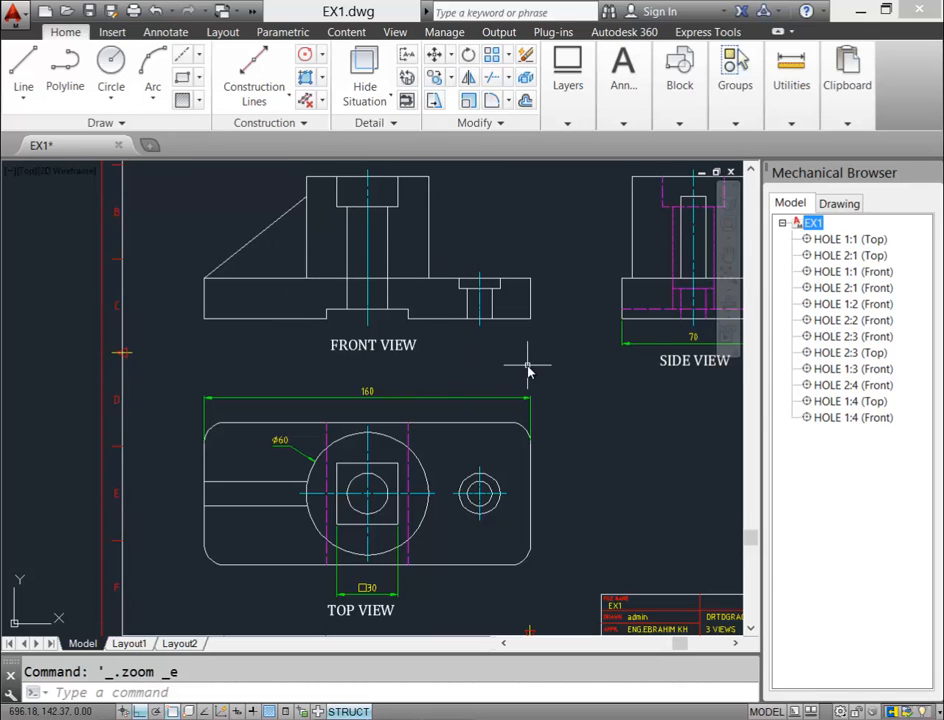
{"action": "left_click", "coordinate": [494, 79]}
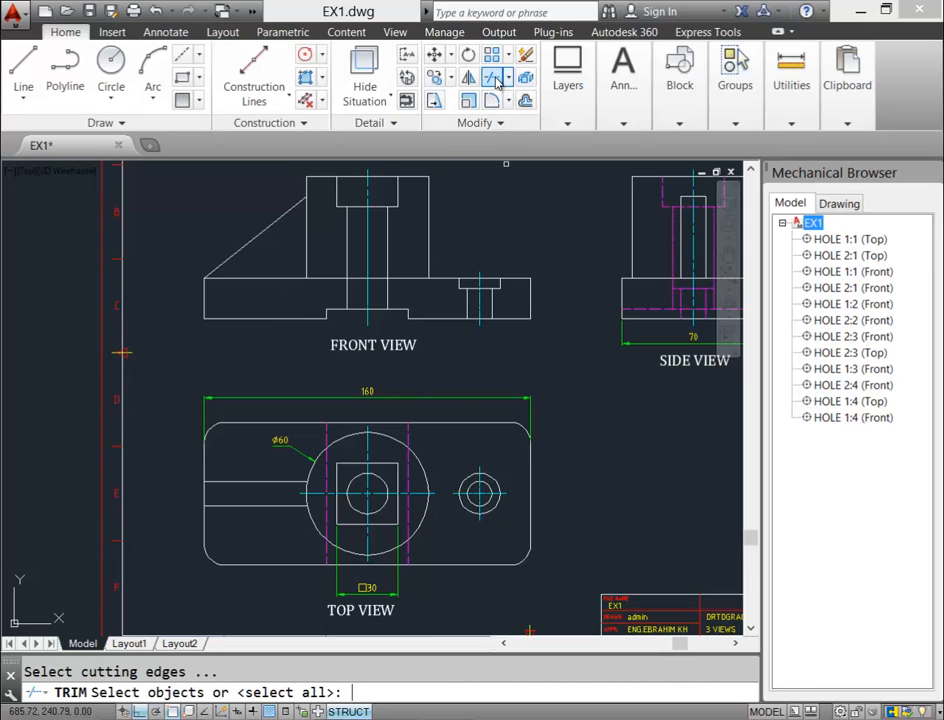
{"action": "left_click", "coordinate": [429, 249]}
{"action": "left_click", "coordinate": [307, 260]}
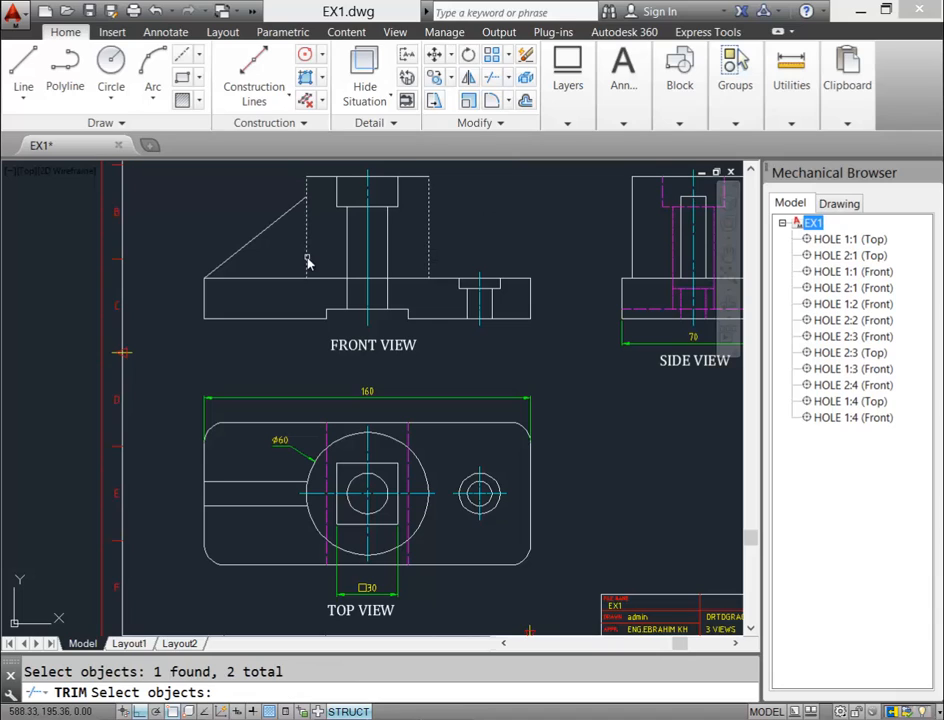
{"action": "key", "text": "Return"}
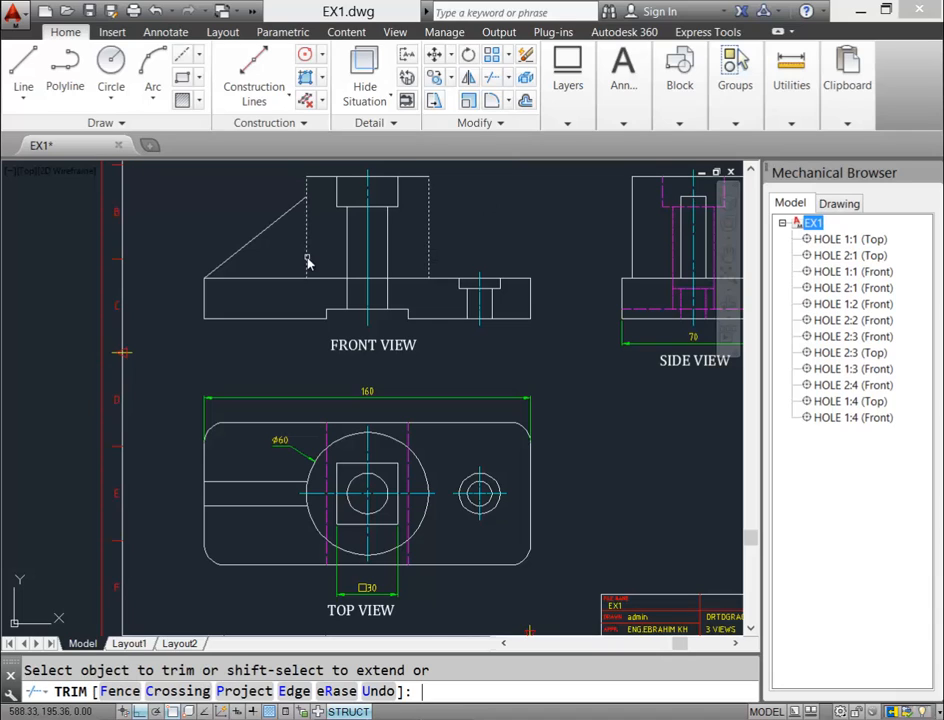
{"action": "left_click", "coordinate": [403, 281]}
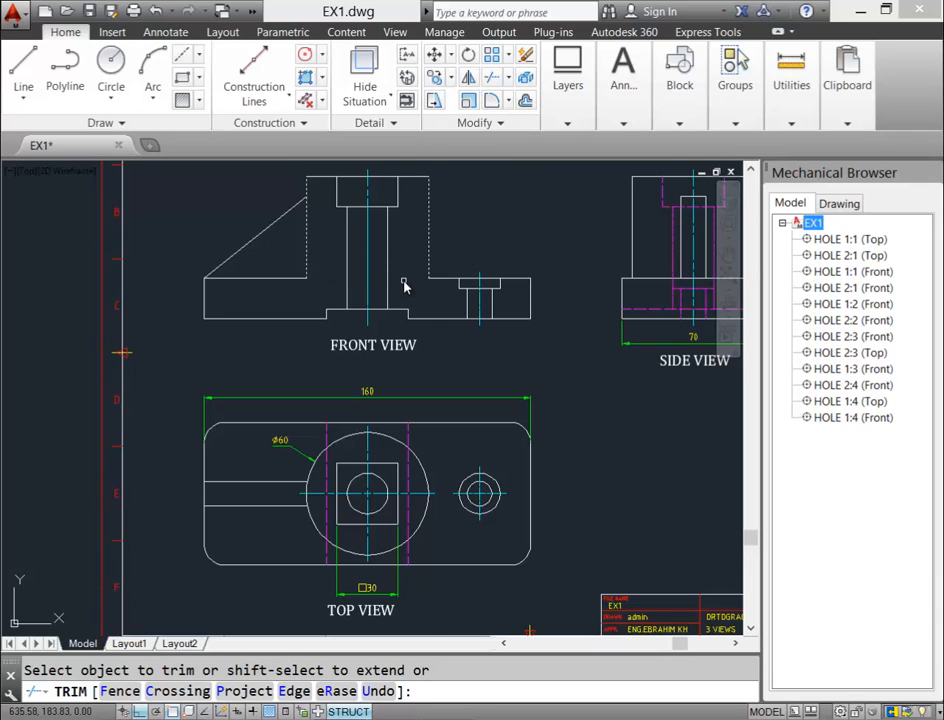
{"action": "key", "text": "Escape"}
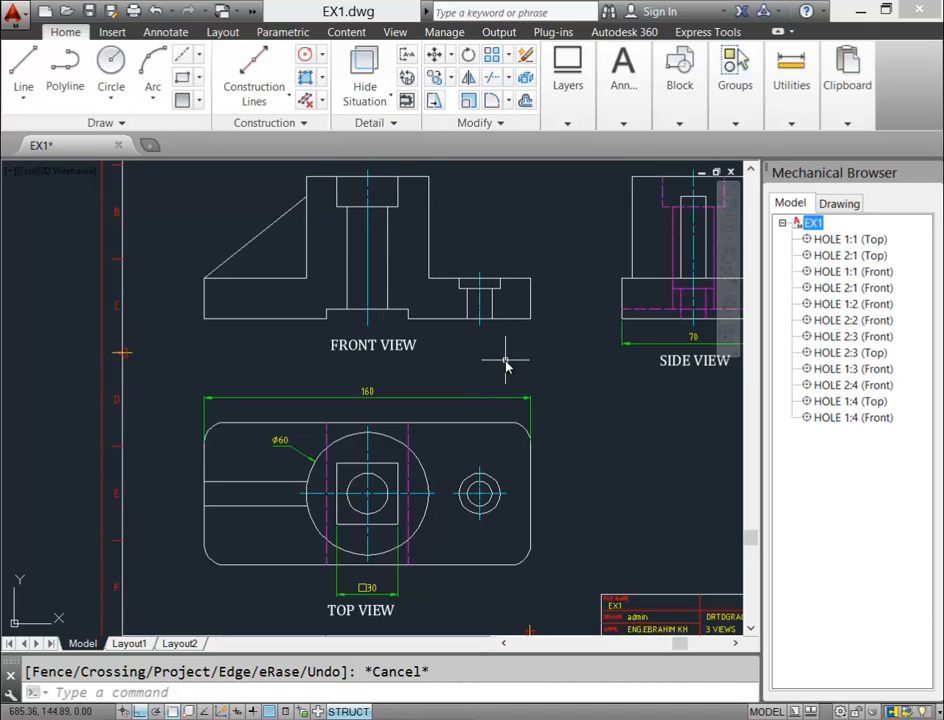
Hatch the section area left of the large through-hole in the copied front view with the 45 deg. 13 mm/0.5 inch pattern.
{"action": "middle_click_drag", "start_coordinate": [501, 362], "coordinate": [472, 384]}
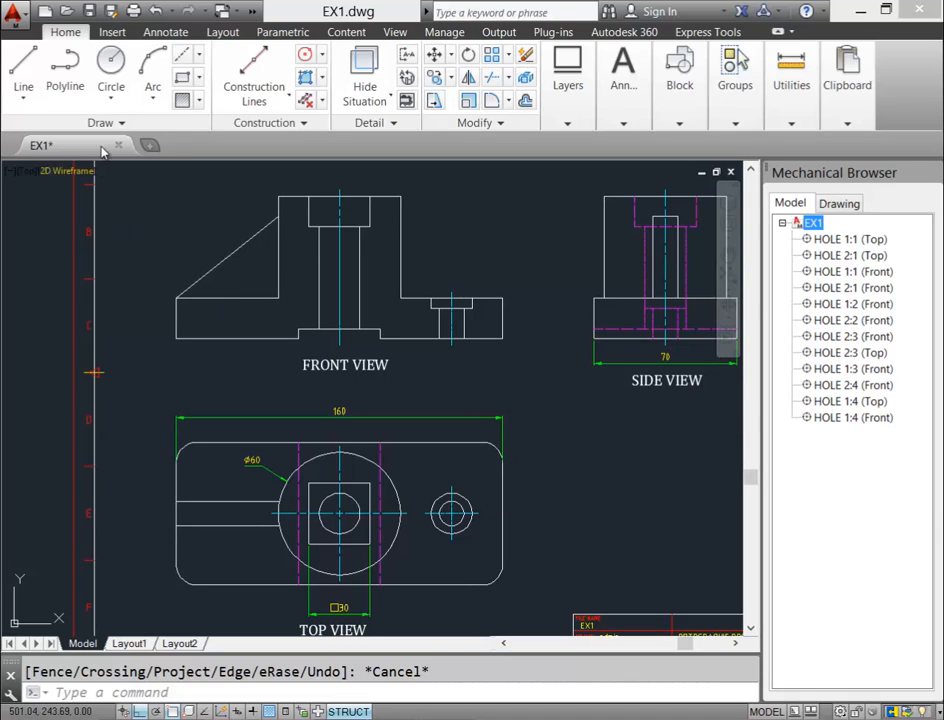
{"action": "left_click", "coordinate": [199, 102]}
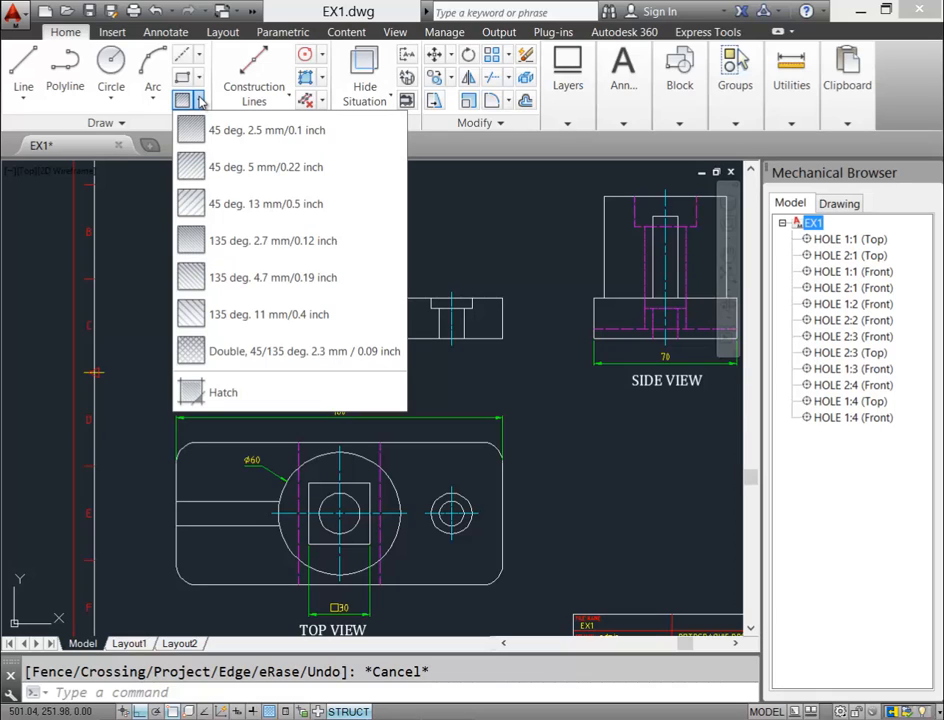
{"action": "left_click", "coordinate": [192, 205]}
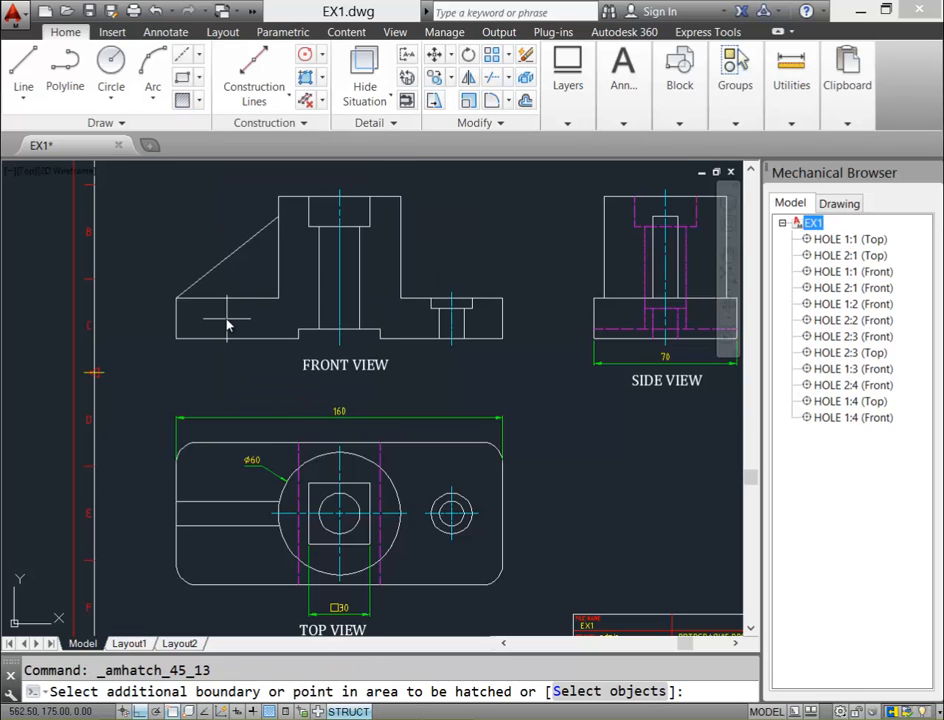
{"action": "key", "text": "Return"}
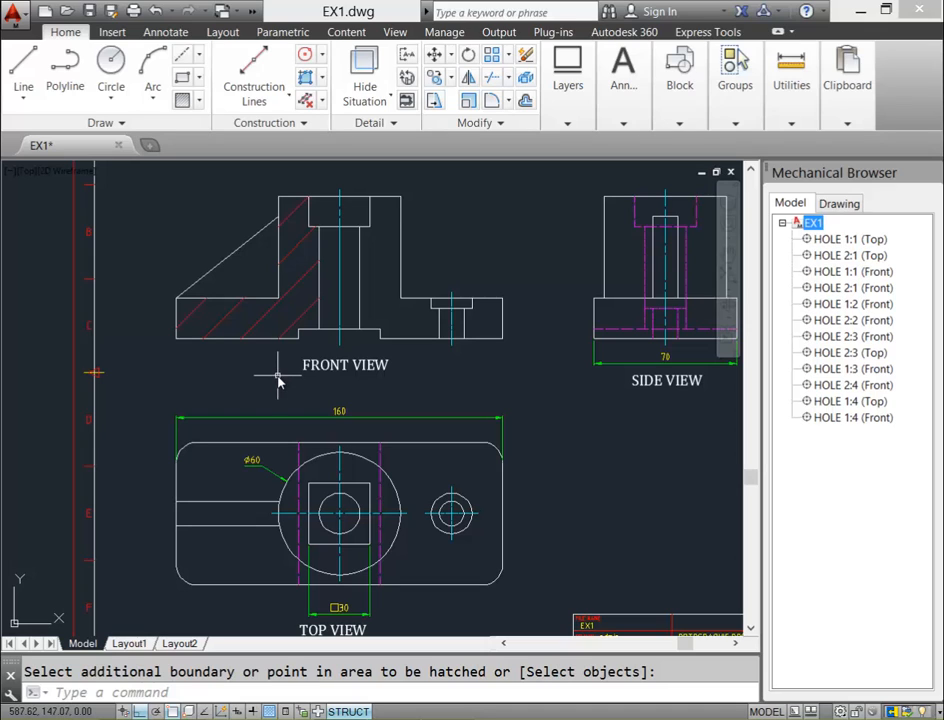
Hatch the two section areas on either side of the small counterbored hole with the 45 deg. 5 mm/0.22 inch pattern.
{"action": "left_click", "coordinate": [198, 103]}
{"action": "left_click", "coordinate": [196, 164]}
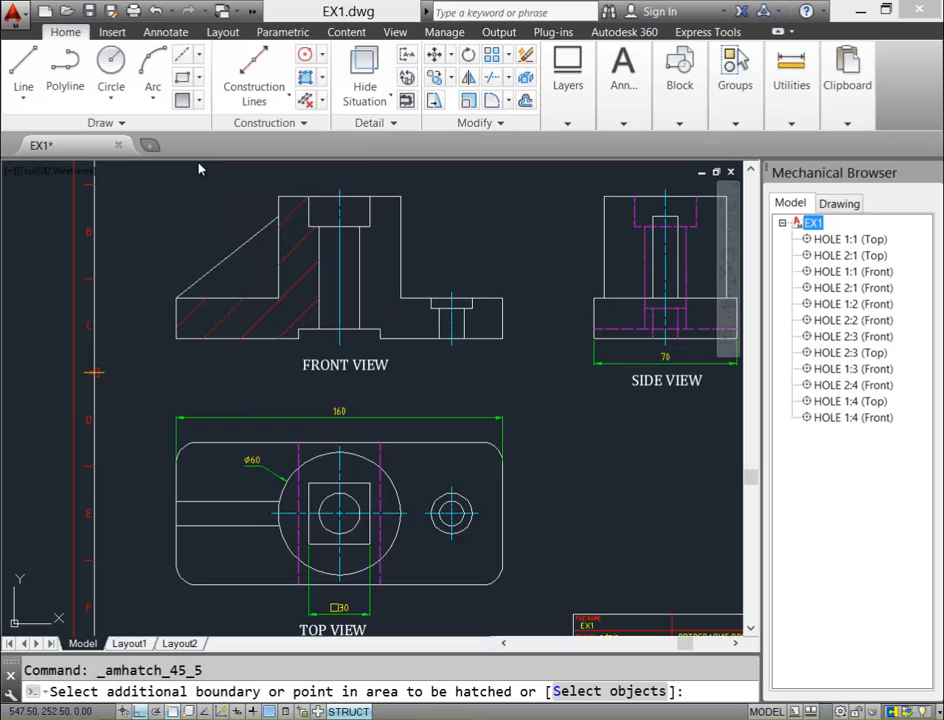
{"action": "left_click", "coordinate": [388, 301]}
{"action": "key", "text": "Return"}
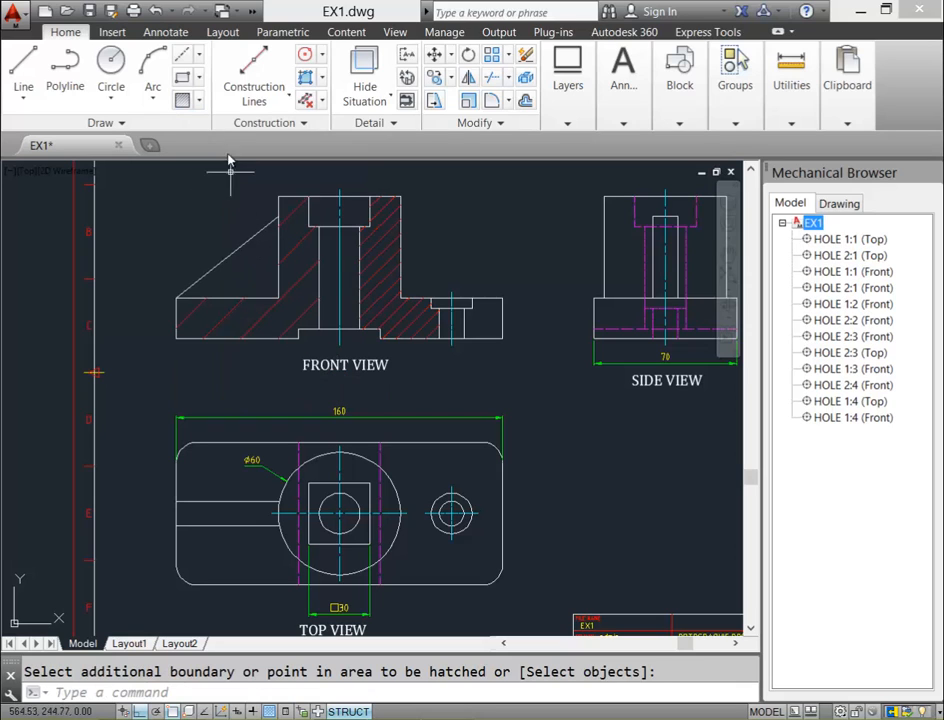
{"action": "left_click", "coordinate": [198, 102]}
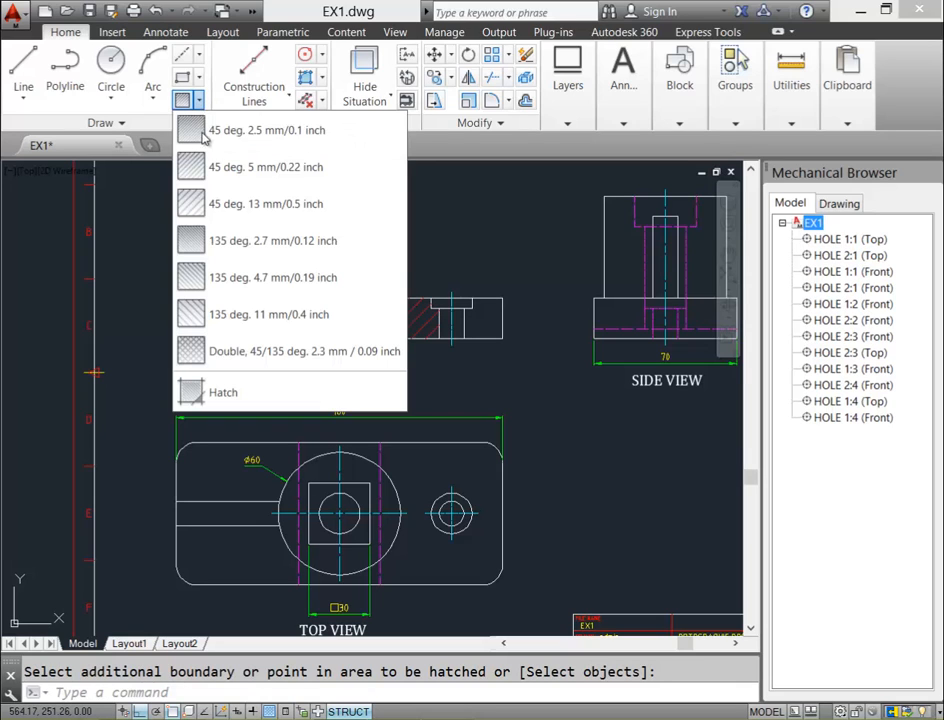
{"action": "left_click", "coordinate": [192, 168]}
{"action": "left_click", "coordinate": [476, 326]}
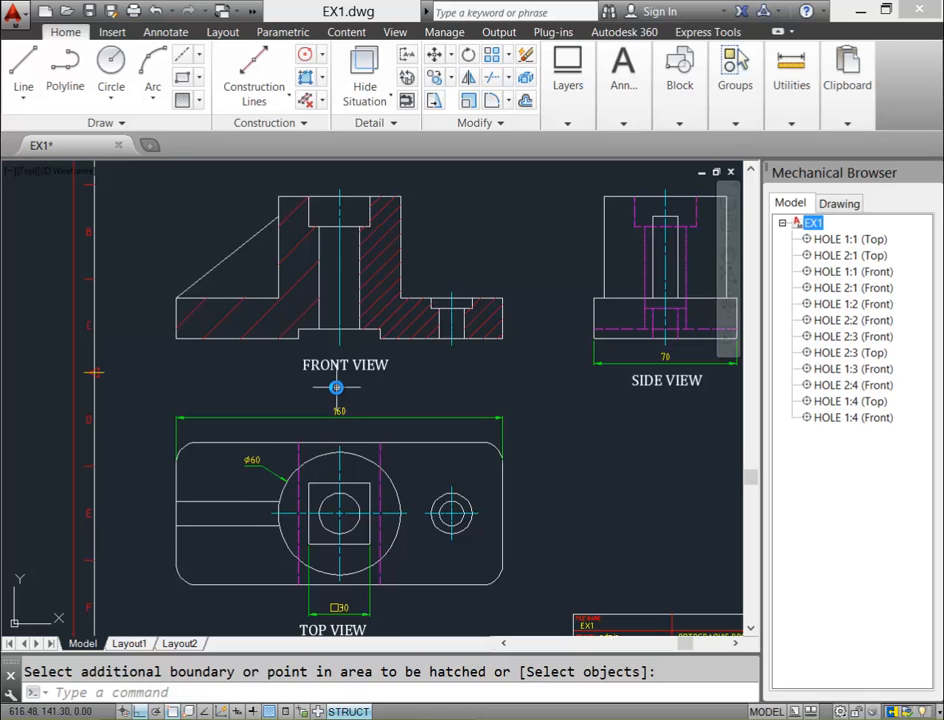
Set the spacing of the hatch between the large hole and the small counterbored hole to 7, keeping its existing boundary.
{"action": "middle_click_drag", "start_coordinate": [342, 383], "coordinate": [307, 449]}
{"action": "scroll", "coordinate": [307, 449], "scroll_direction": "up", "scroll_amount": 4}
{"action": "middle_click_drag", "start_coordinate": [301, 373], "coordinate": [324, 447]}
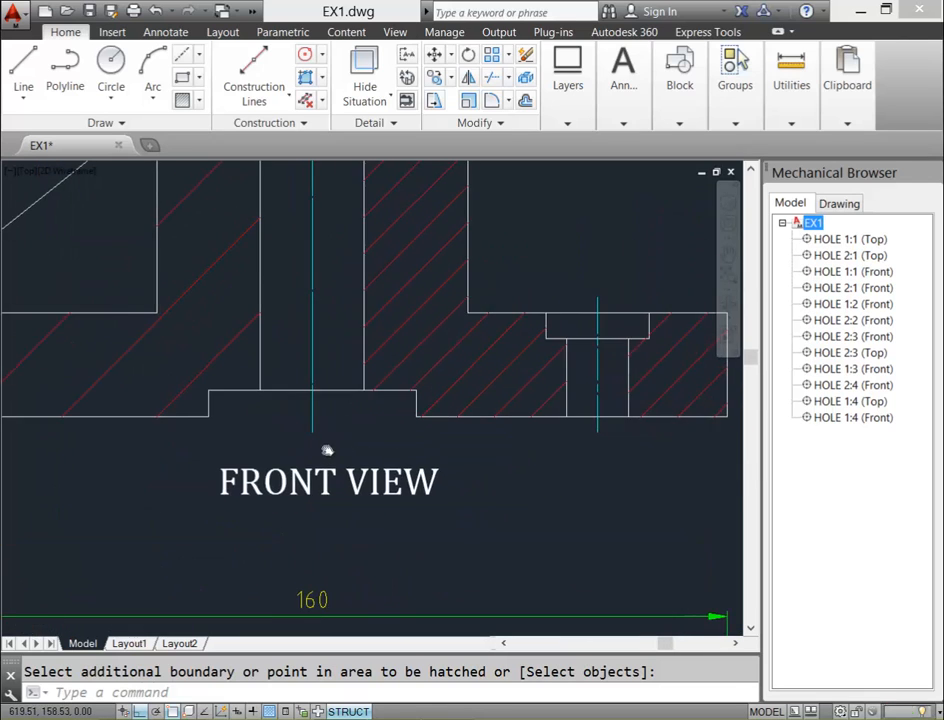
{"action": "scroll", "coordinate": [324, 442], "scroll_direction": "down", "scroll_amount": 2}
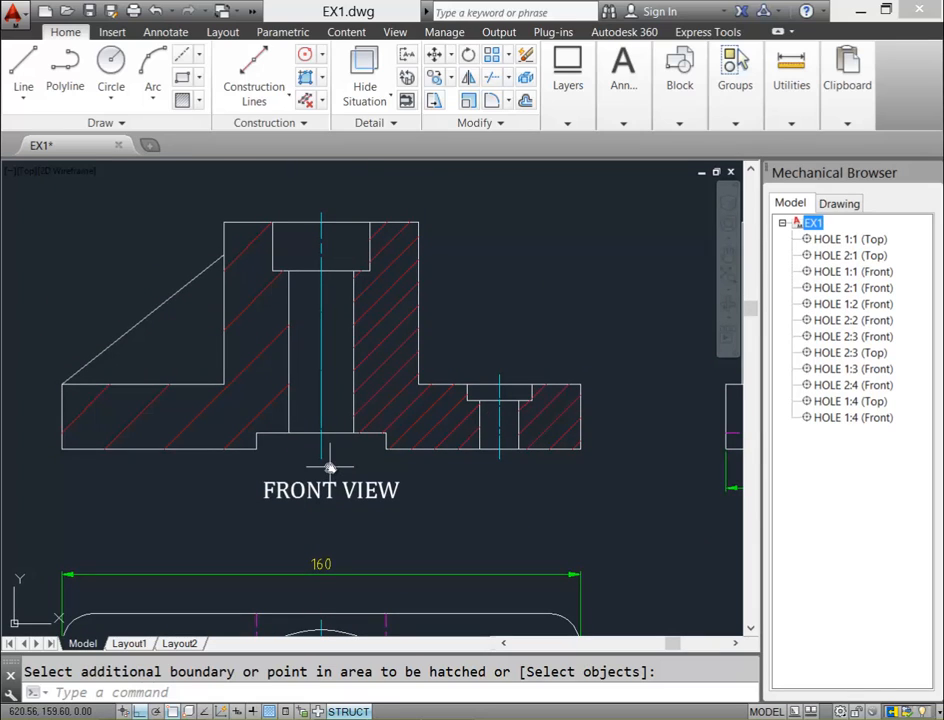
{"action": "left_click", "coordinate": [211, 405]}
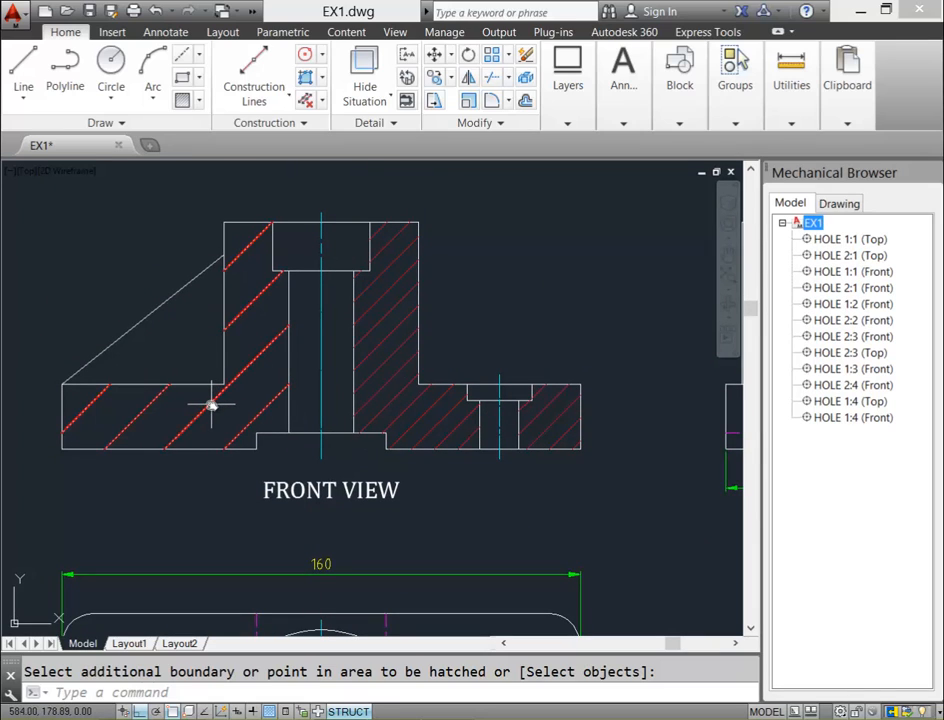
{"action": "left_click", "coordinate": [380, 392]}
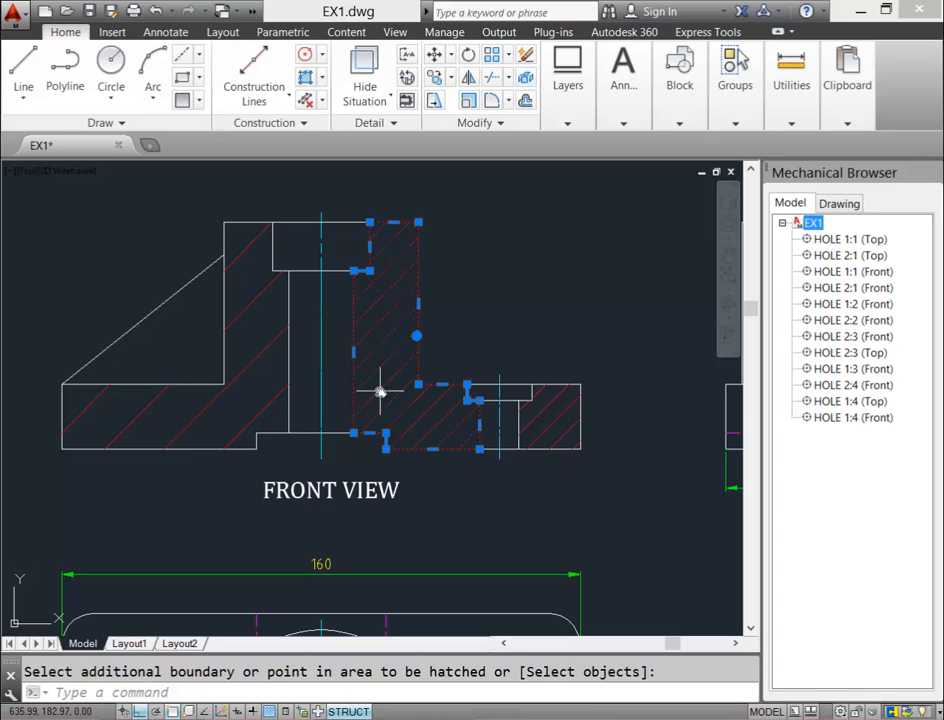
{"action": "key", "text": "Return"}
{"action": "double_click", "coordinate": [396, 375]}
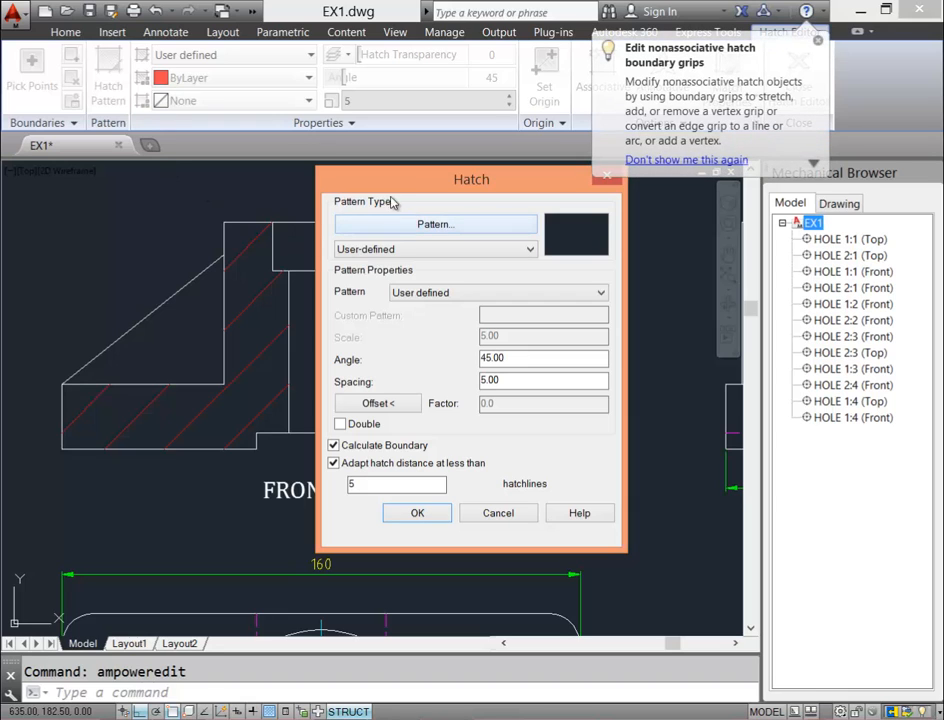
{"action": "mouse_move", "coordinate": [358, 190]}
{"action": "left_mouse_down"}
{"action": "mouse_move", "coordinate": [169, 185]}
{"action": "mouse_move", "coordinate": [186, 186]}
{"action": "left_mouse_up"}
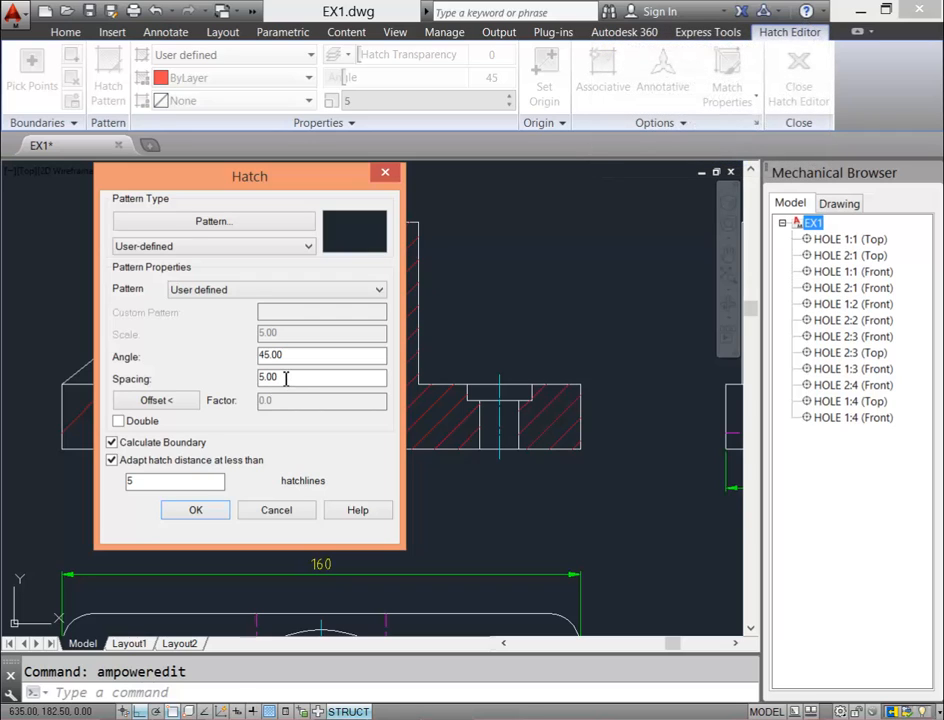
{"action": "left_click_drag", "start_coordinate": [286, 378], "coordinate": [243, 389]}
{"action": "type", "text": "7"}
{"action": "left_click", "coordinate": [186, 515]}
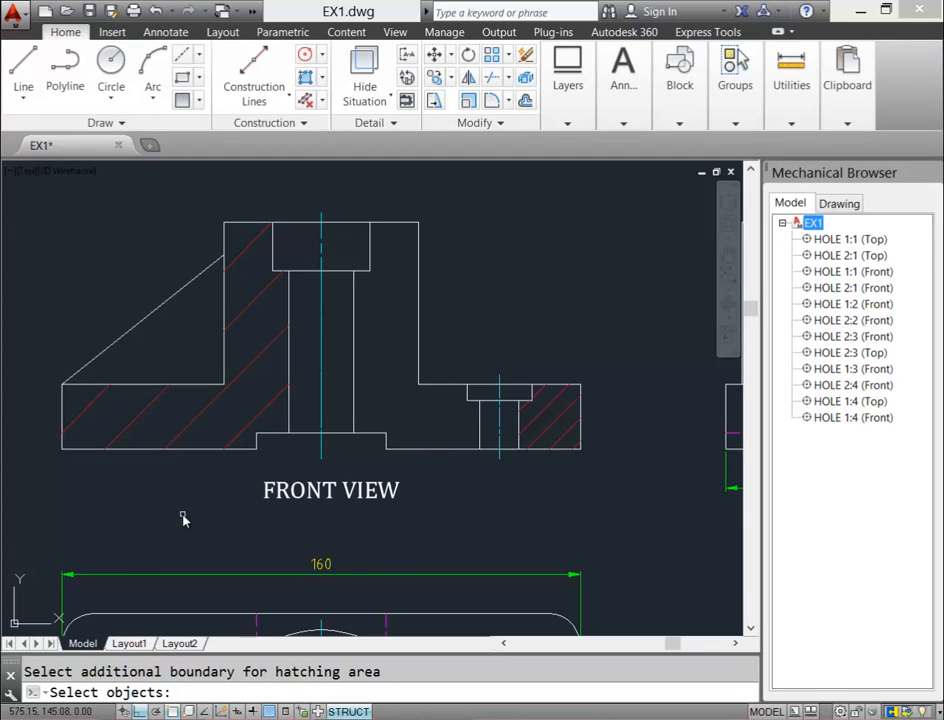
{"action": "left_click", "coordinate": [435, 388]}
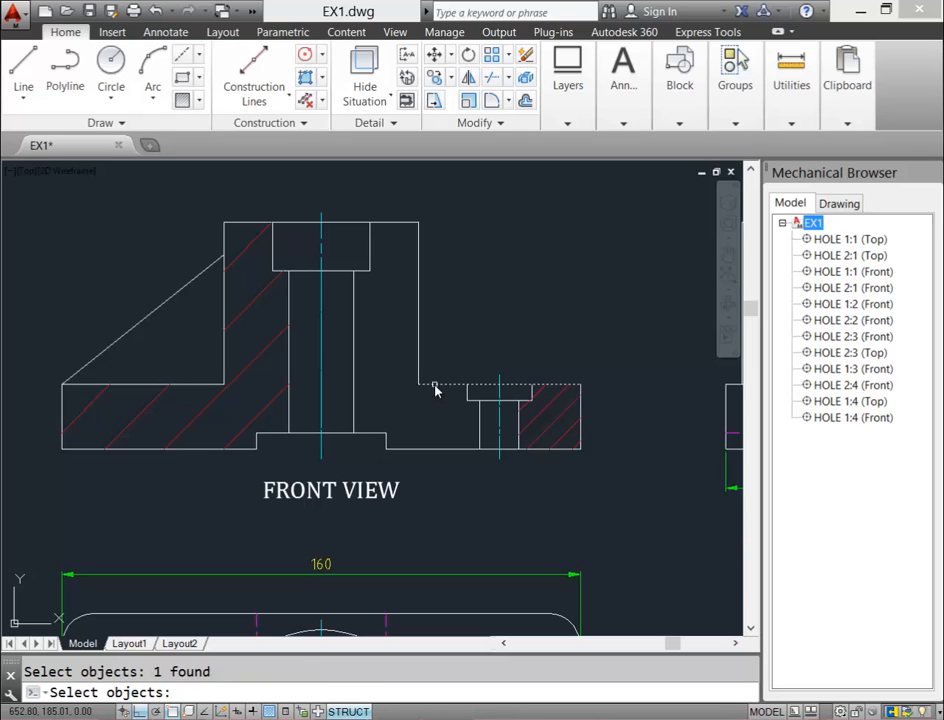
{"action": "key", "text": "Return"}
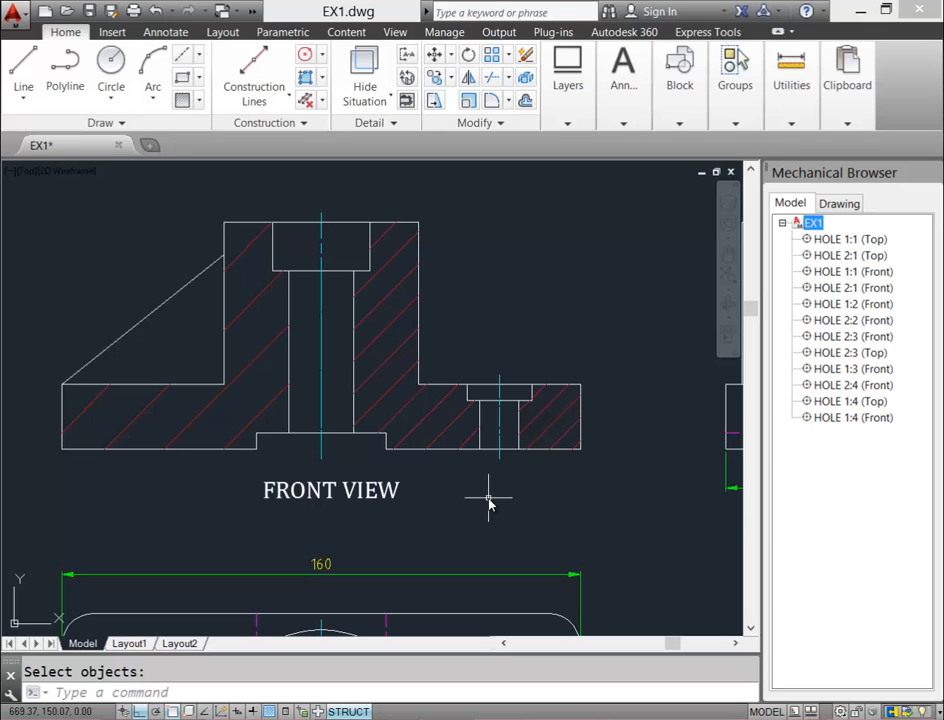
Match the properties of the hatch between the two holes onto the other two hatched areas of the front view.
{"action": "left_click", "coordinate": [848, 118]}
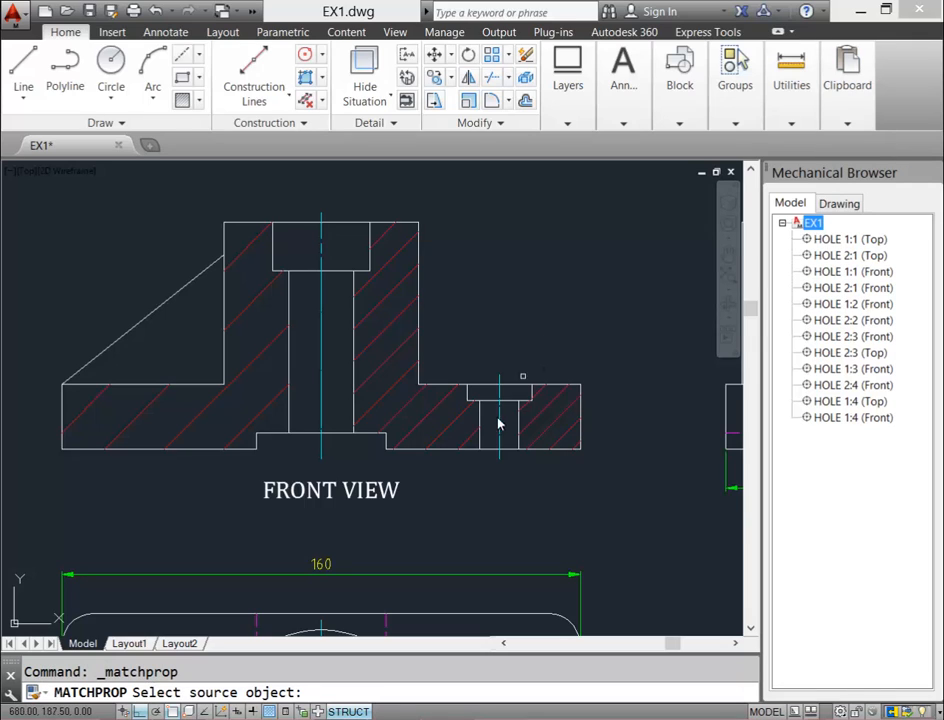
{"action": "left_click", "coordinate": [445, 437]}
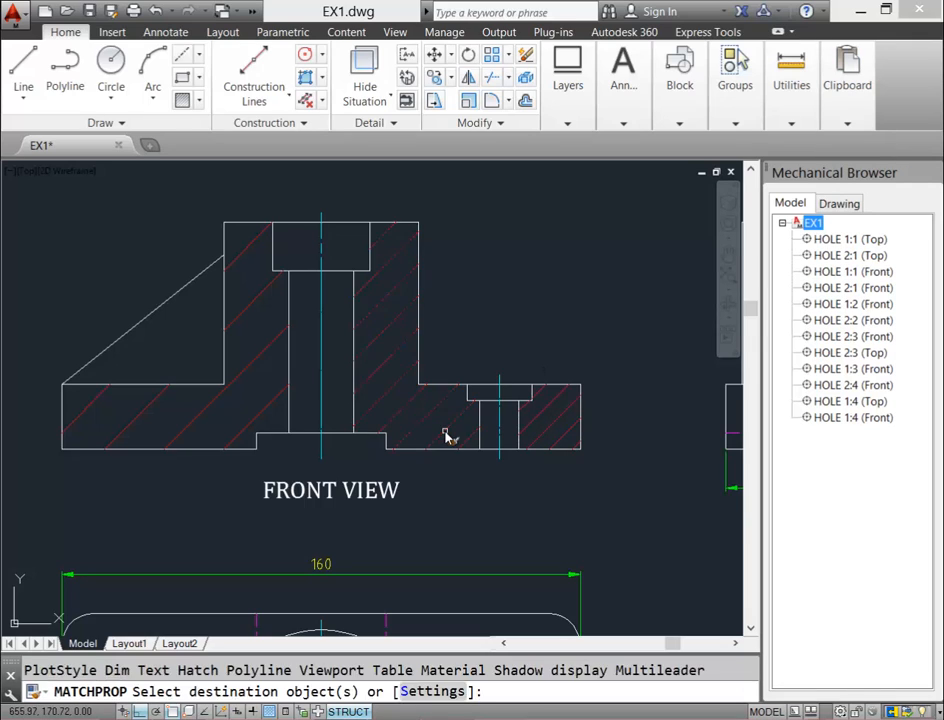
{"action": "left_click", "coordinate": [560, 428]}
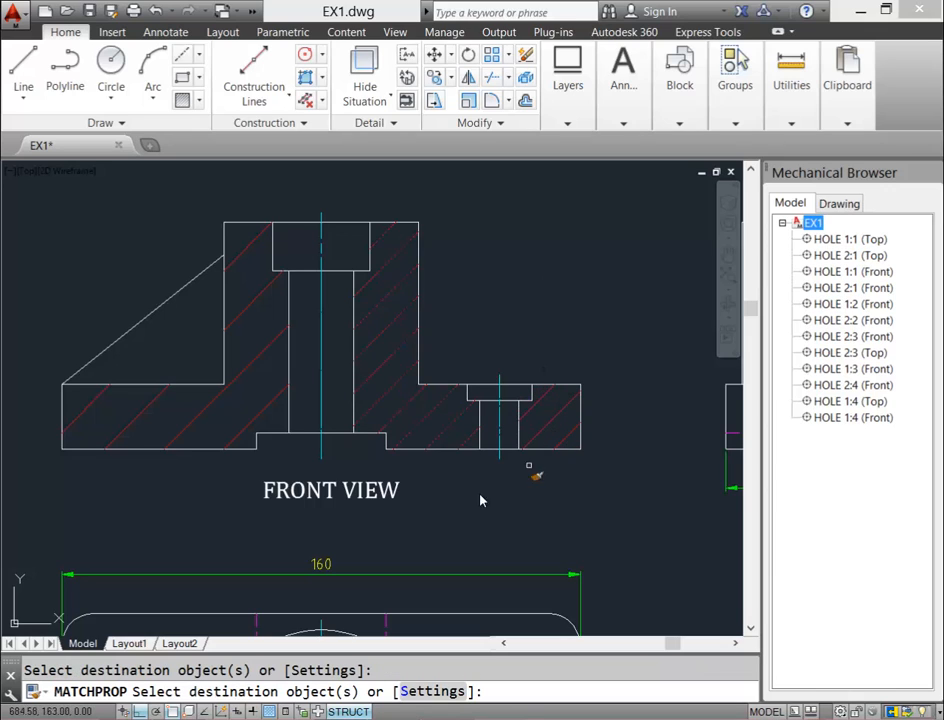
{"action": "left_click", "coordinate": [275, 408]}
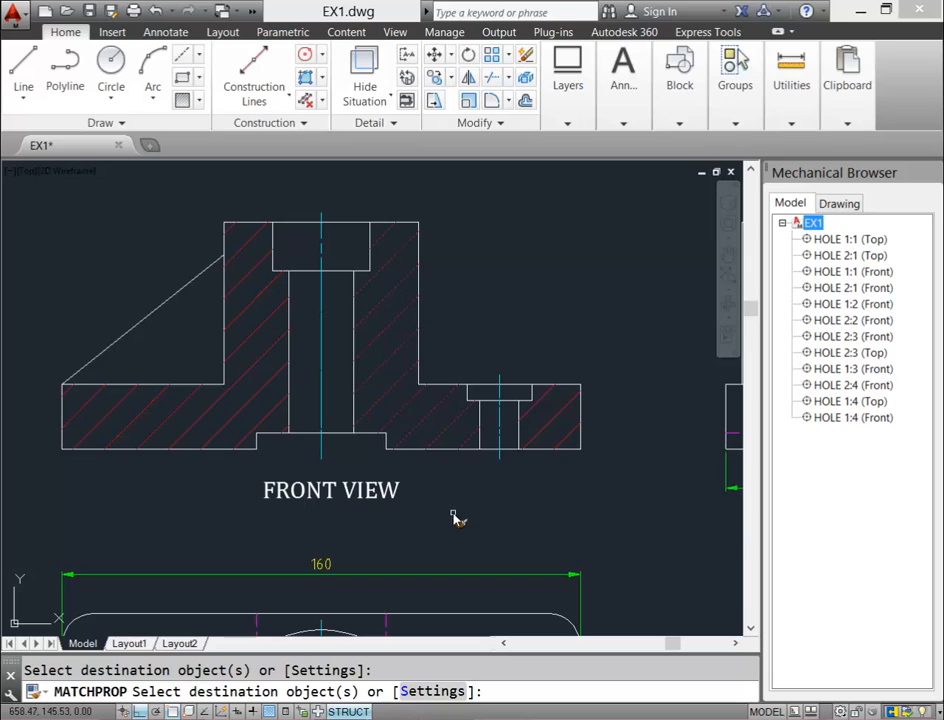
{"action": "key", "text": "Escape"}
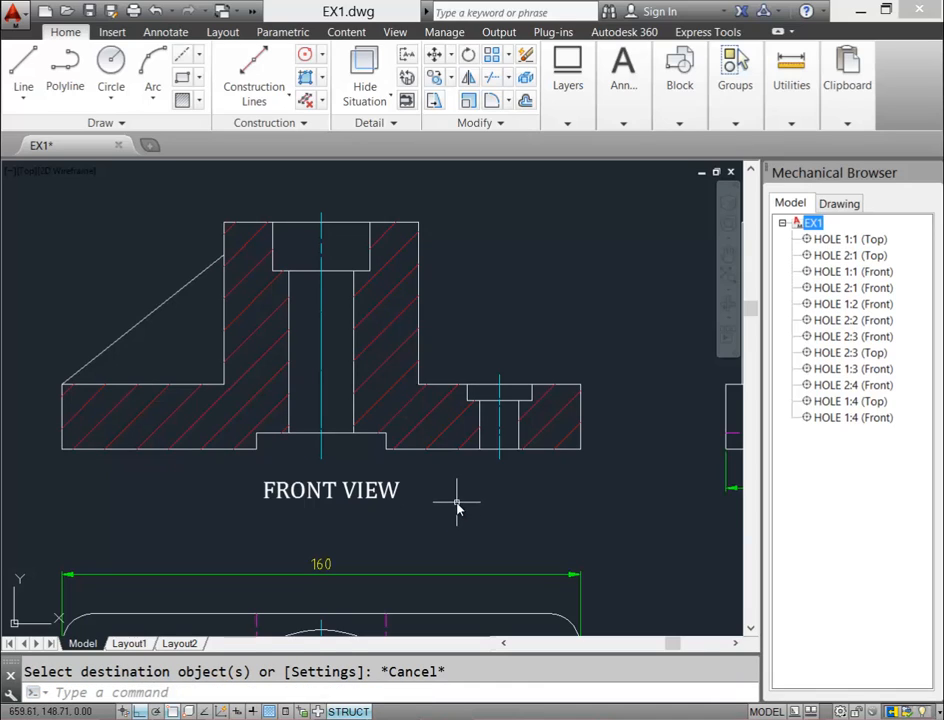
Change the copied front view's label to "SECTIONAL FRONT VIEW C-C" and widen its text column to about 98 to fit one line.
{"action": "scroll", "coordinate": [455, 505], "scroll_direction": "down", "scroll_amount": 2}
{"action": "mouse_move", "coordinate": [457, 501]}
{"action": "middle_mouse_down"}
{"action": "mouse_move", "coordinate": [453, 476]}
{"action": "mouse_move", "coordinate": [428, 451]}
{"action": "middle_mouse_up"}
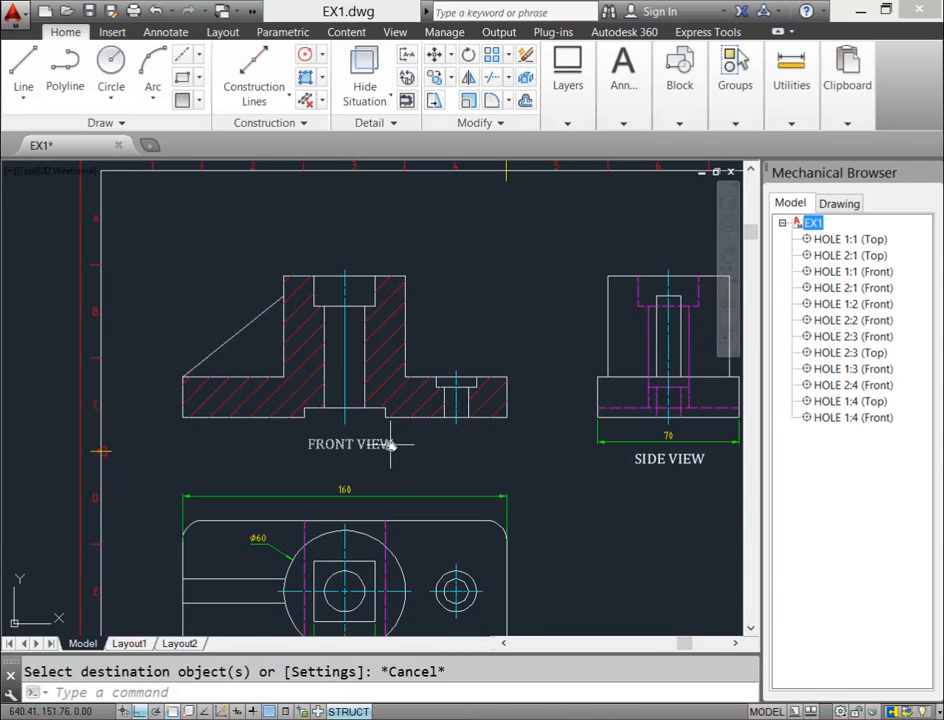
{"action": "double_click", "coordinate": [390, 445]}
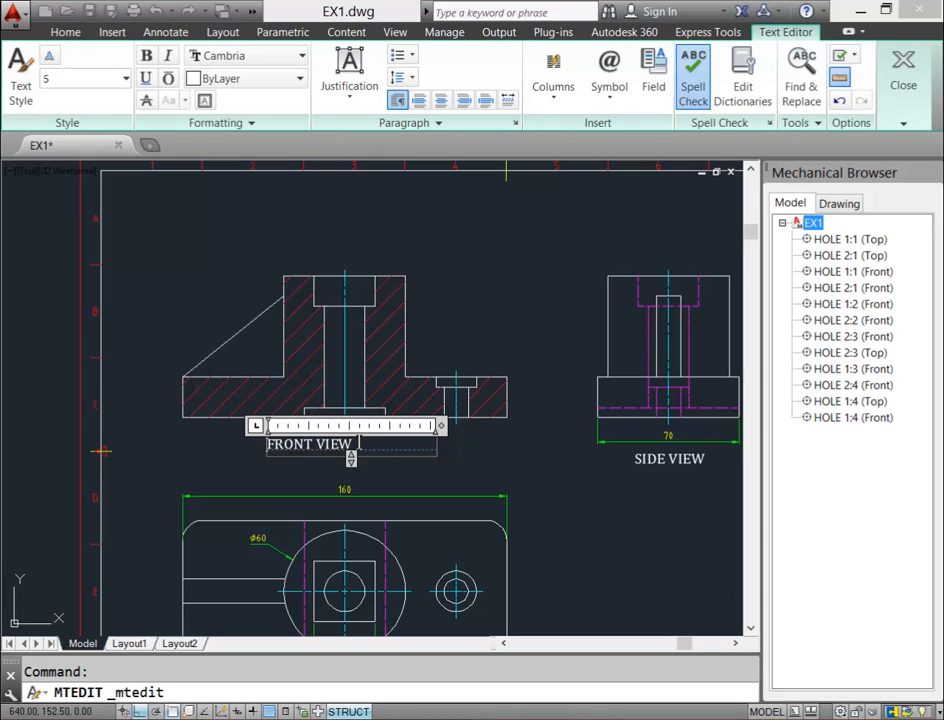
{"action": "type", "text": "SECTIO"}
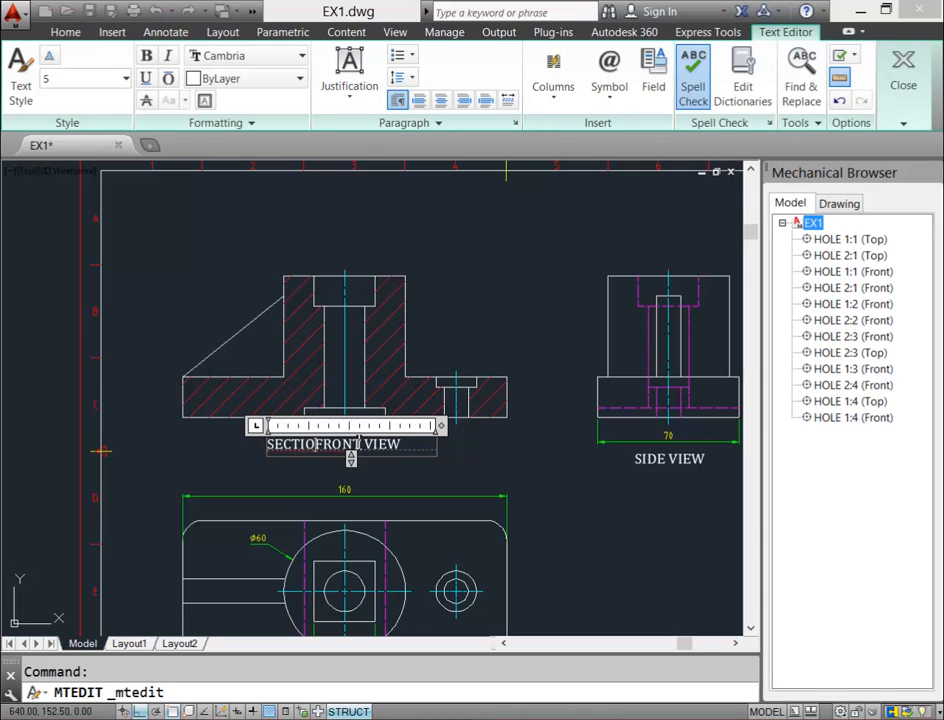
{"action": "type", "text": "NAL"}
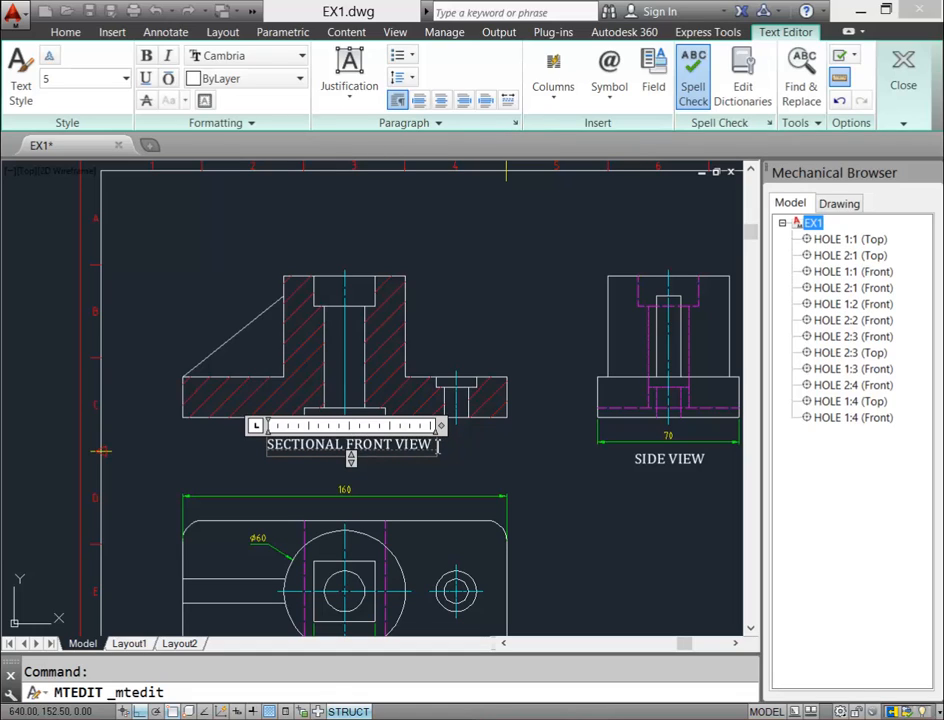
{"action": "key", "text": "Return"}
{"action": "type", "text": "C-"}
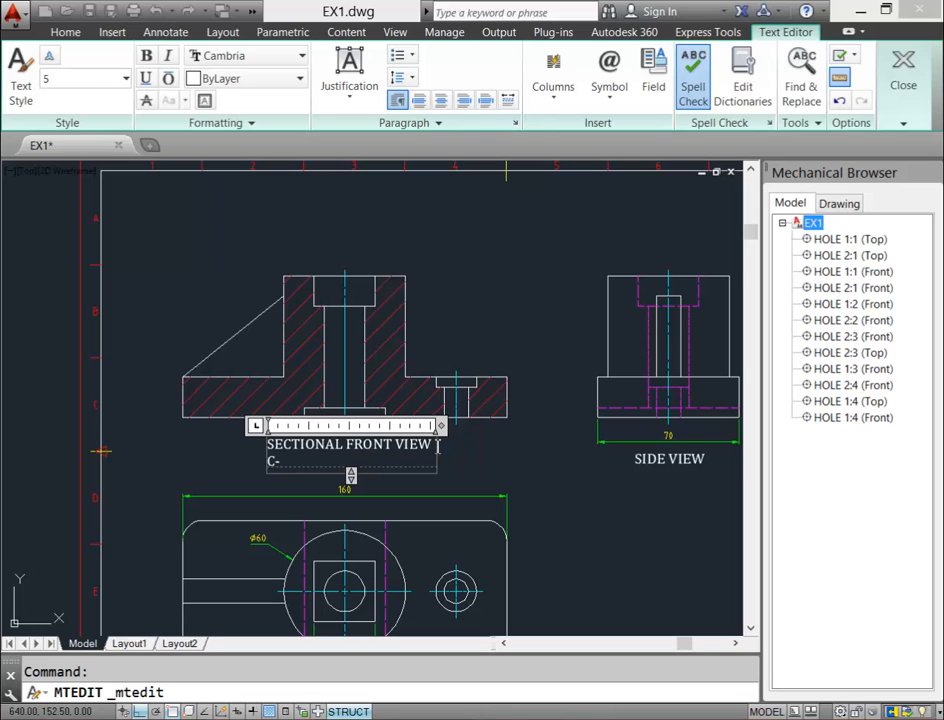
{"action": "type", "text": "C"}
{"action": "left_click_drag", "start_coordinate": [447, 428], "coordinate": [484, 426]}
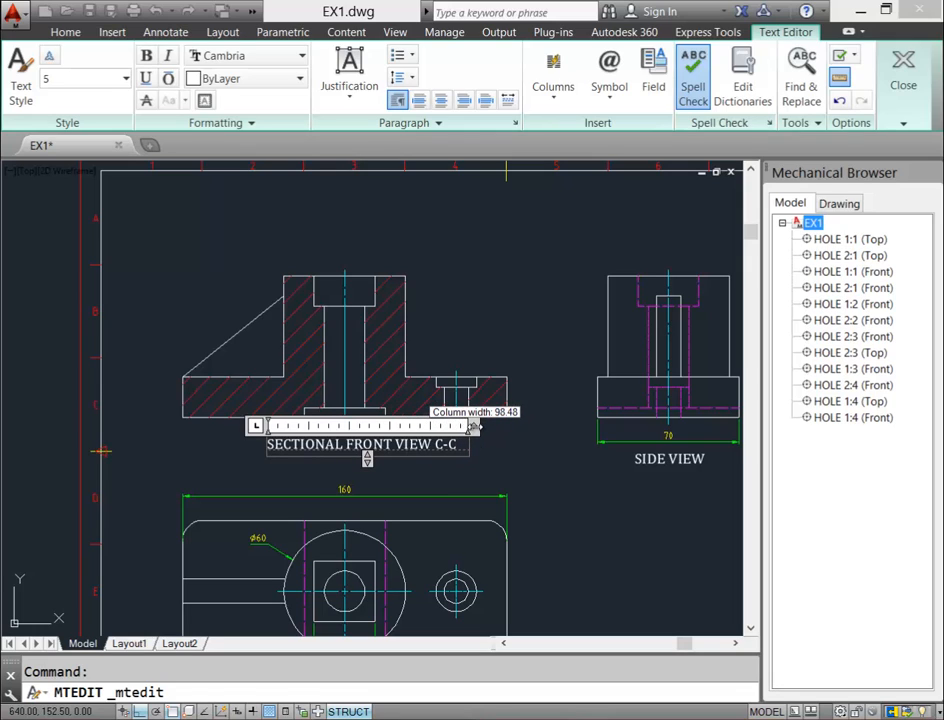
{"action": "left_click", "coordinate": [515, 470]}
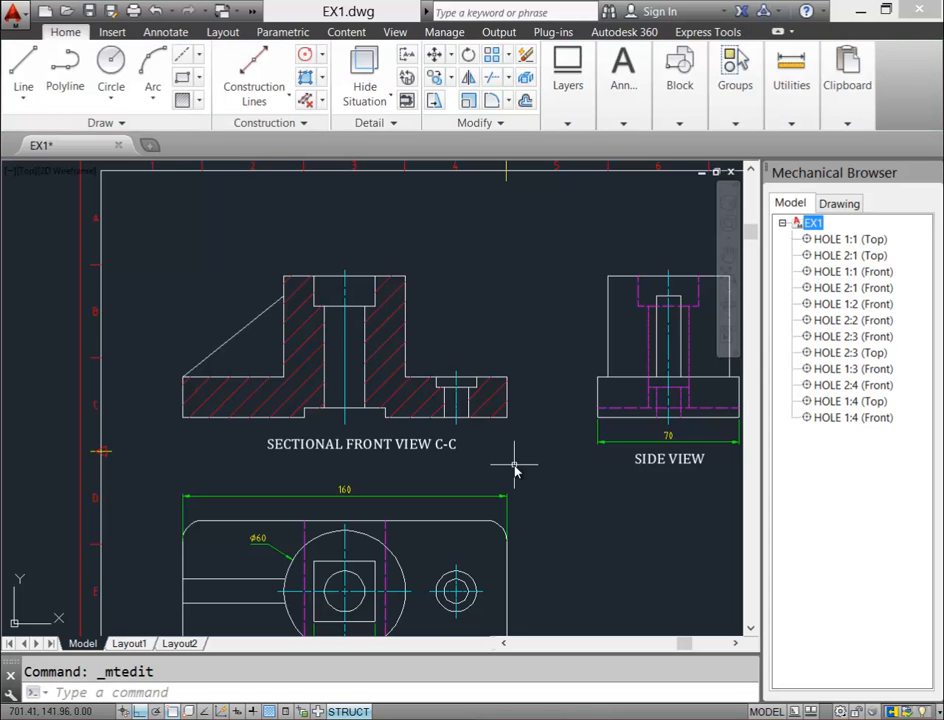
Compare the original orthographic sheet's front, side and top views with the copied sheet containing the hatched sectional front view C-C.
{"action": "middle_click", "coordinate": [518, 464]}
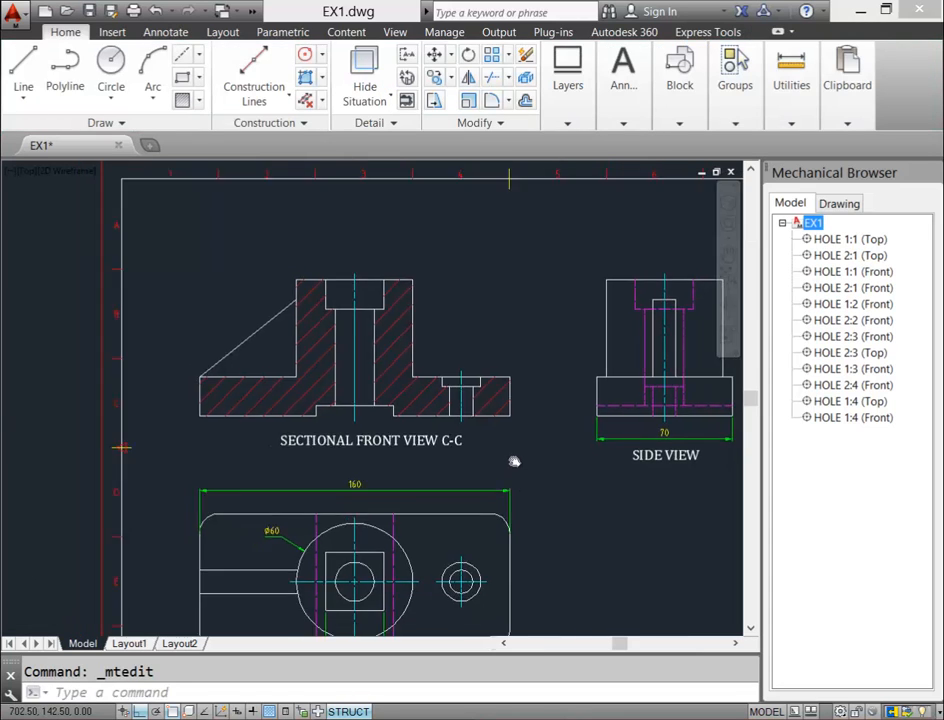
{"action": "scroll", "coordinate": [211, 428], "scroll_direction": "up", "scroll_amount": 5}
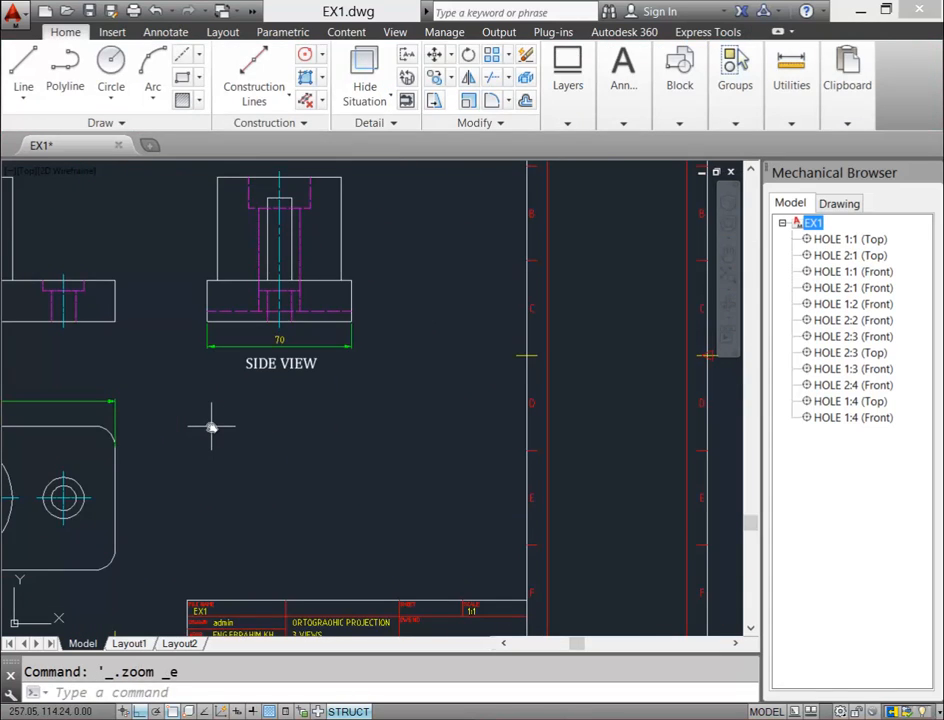
{"action": "scroll", "coordinate": [211, 428], "scroll_direction": "down", "scroll_amount": 5}
{"action": "middle_click_drag", "start_coordinate": [211, 428], "coordinate": [266, 428]}
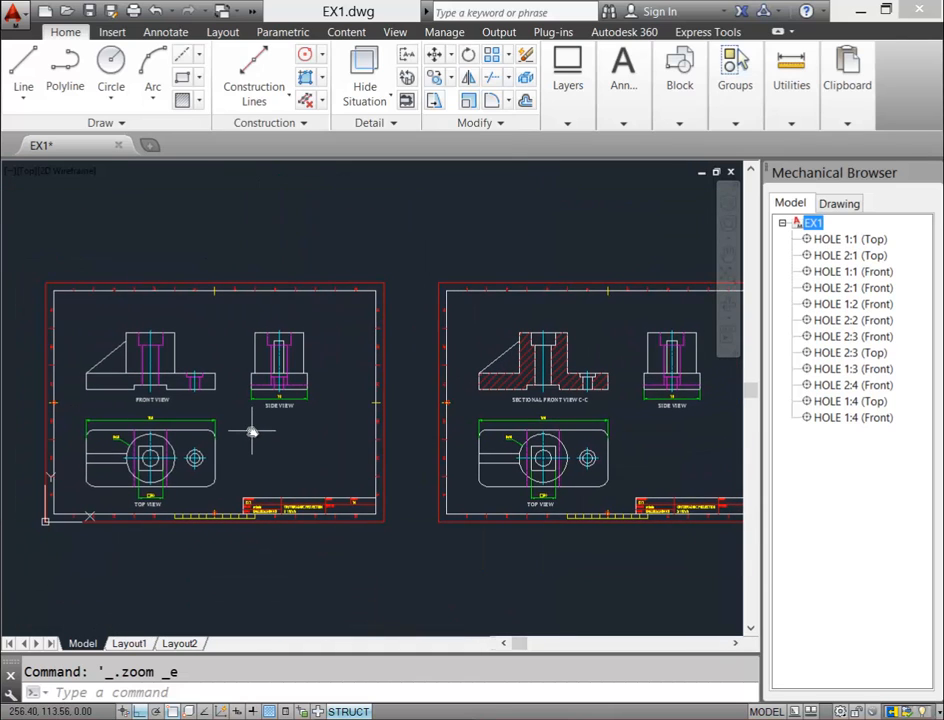
{"action": "scroll", "coordinate": [245, 433], "scroll_direction": "up", "scroll_amount": 2}
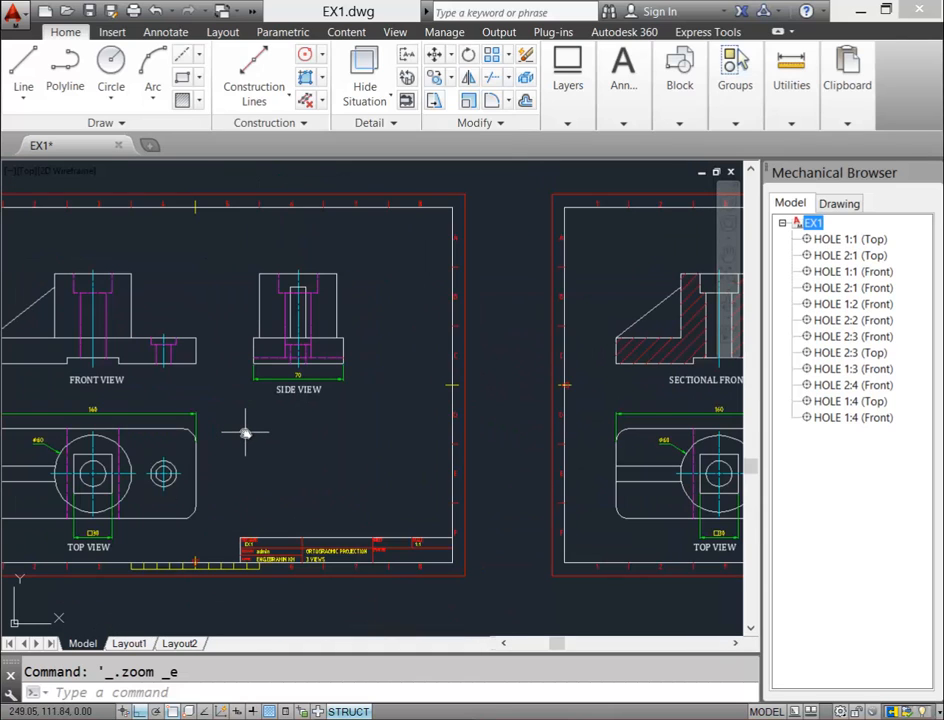
{"action": "scroll", "coordinate": [249, 433], "scroll_direction": "down", "scroll_amount": 2}
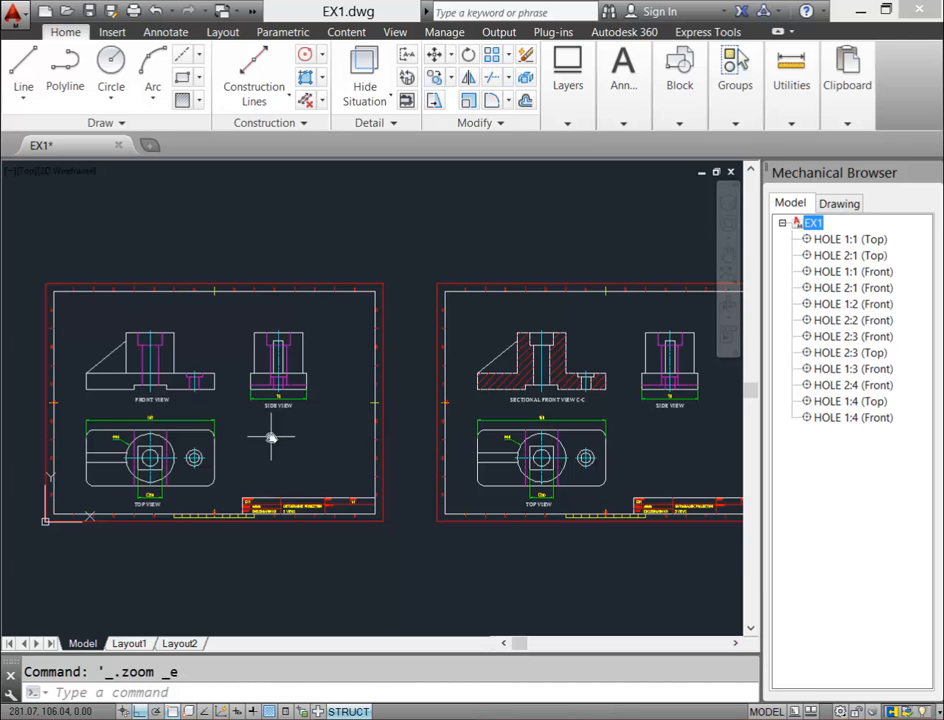
{"action": "scroll", "coordinate": [221, 407], "scroll_direction": "up", "scroll_amount": 3}
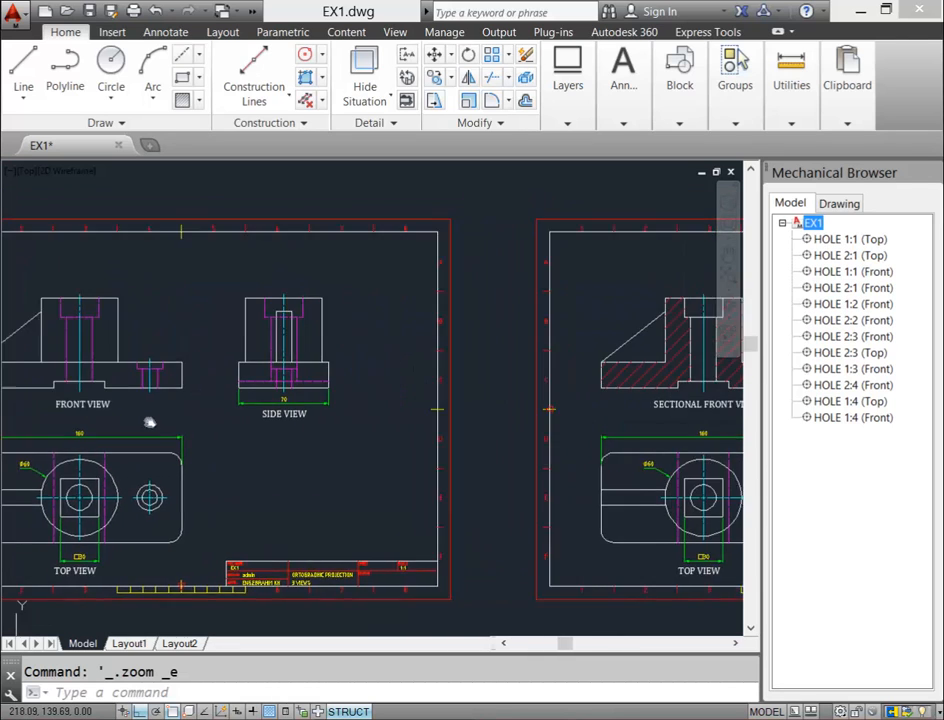
{"action": "middle_click_drag", "start_coordinate": [149, 422], "coordinate": [41, 413]}
{"action": "mouse_move", "coordinate": [410, 414]}
{"action": "middle_mouse_down"}
{"action": "mouse_move", "coordinate": [369, 419]}
{"action": "mouse_move", "coordinate": [654, 407]}
{"action": "middle_mouse_up"}
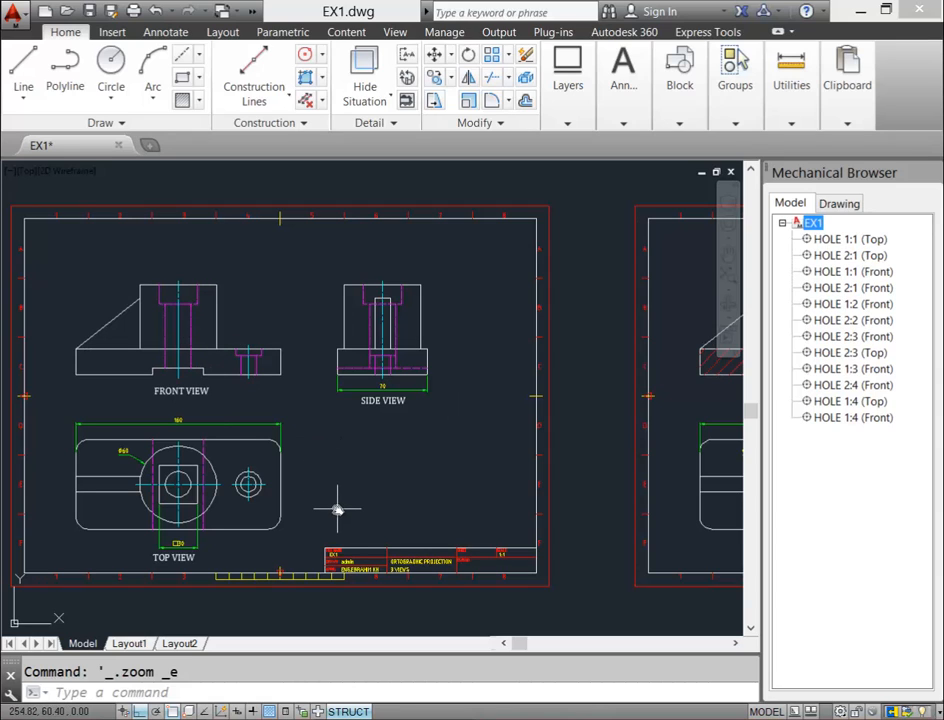
{"action": "middle_click_drag", "start_coordinate": [270, 448], "coordinate": [9, 453]}
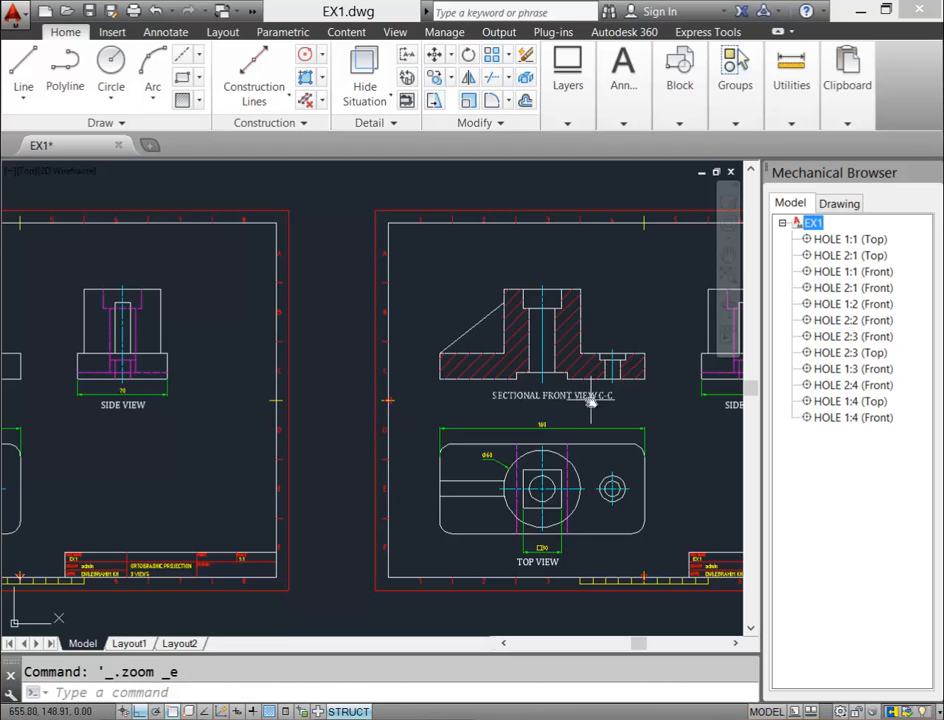
{"action": "middle_click_drag", "start_coordinate": [655, 406], "coordinate": [535, 406]}
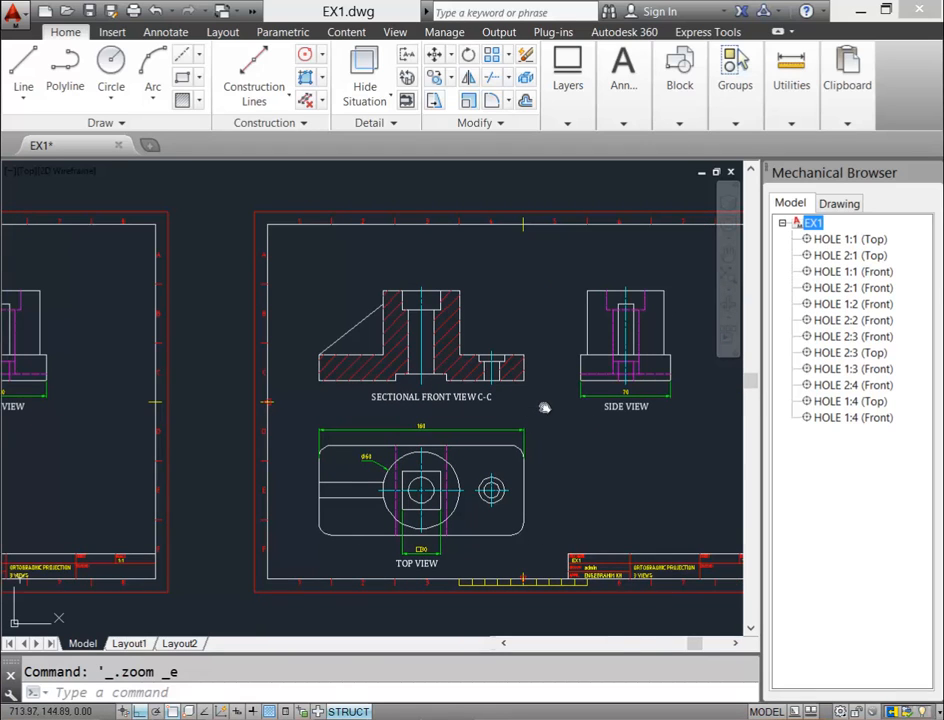